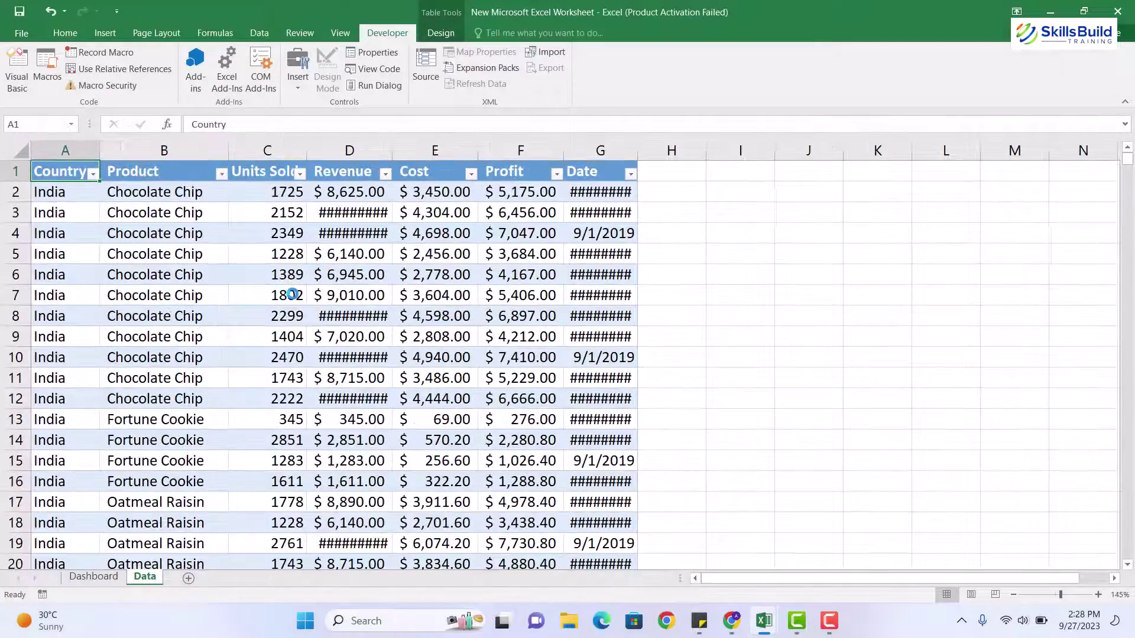
- AutoFit the Revenue (D) and Date (G) columns so no values show as ####
left_click(162, 170)
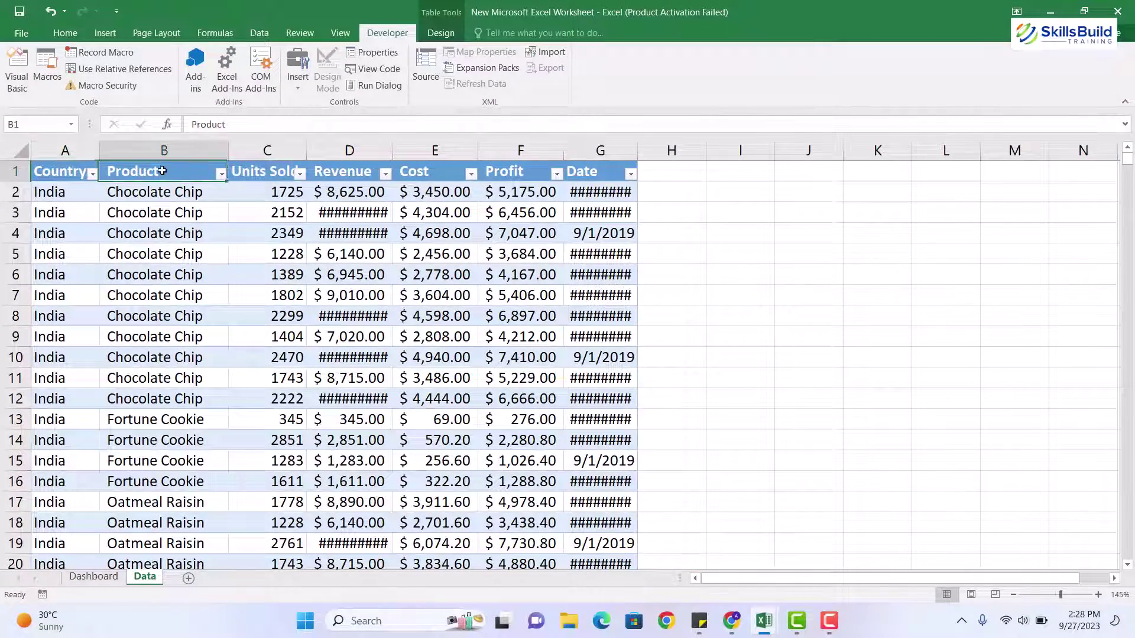
left_click(265, 172)
left_click(329, 174)
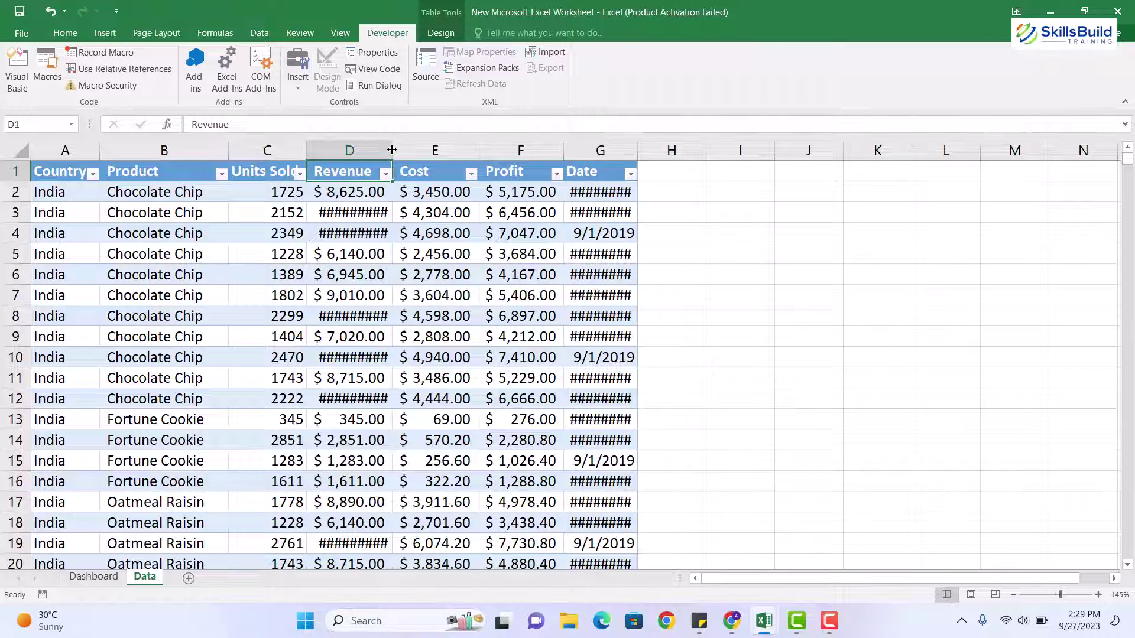
double_click(391, 150)
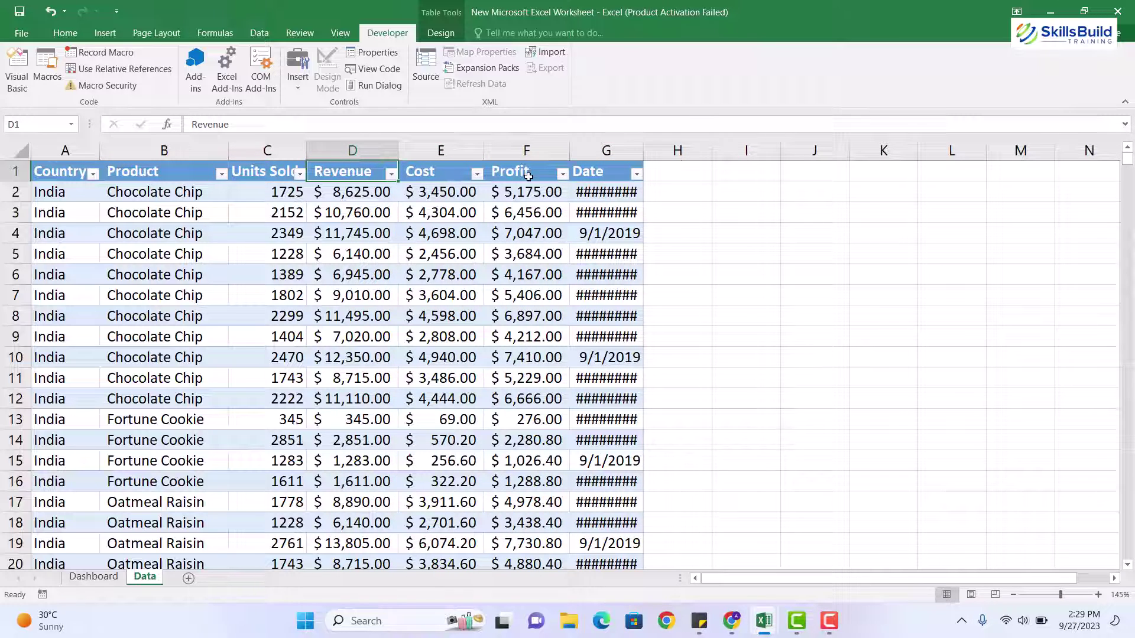
double_click(643, 150)
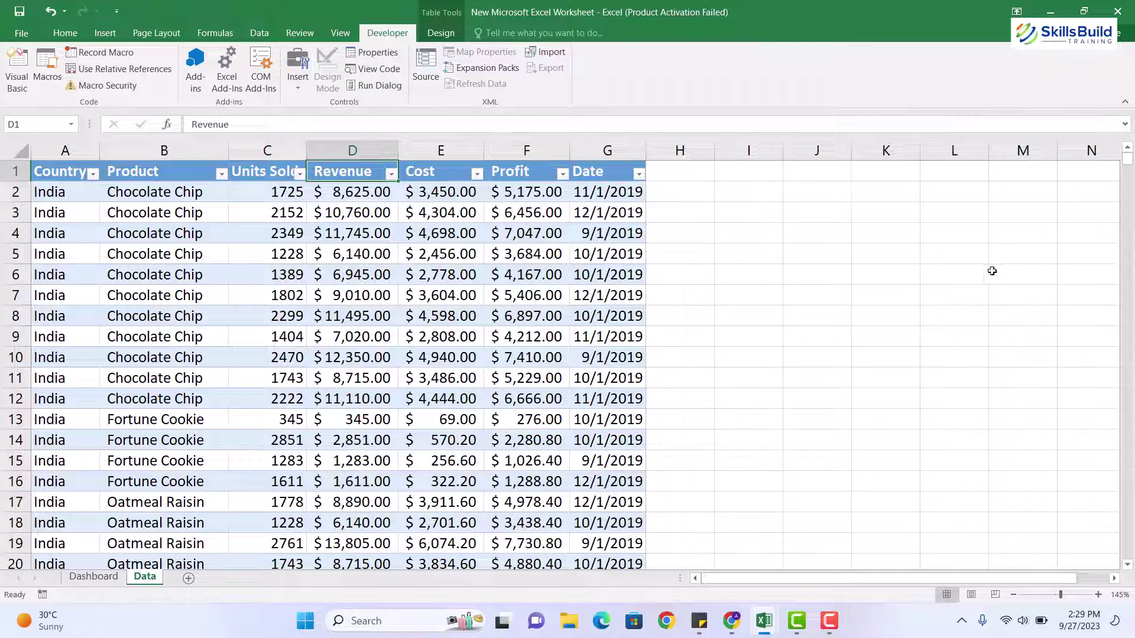
left_click(352, 275)
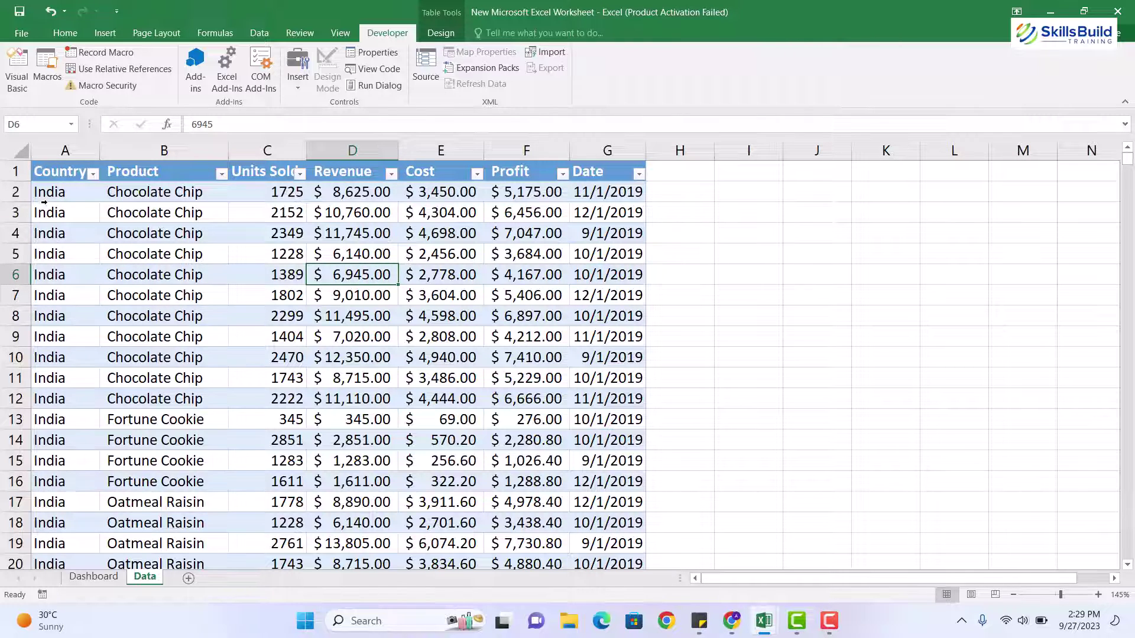
left_click(65, 33)
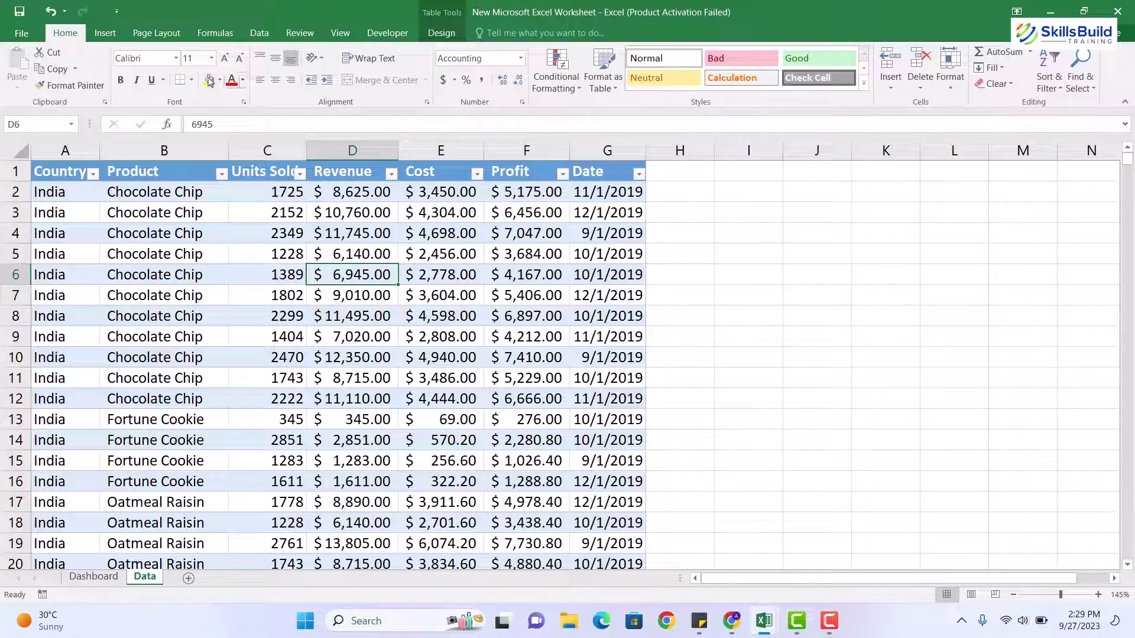
- Insert an empty PivotTable from Table3 on a new worksheet
left_click(106, 33)
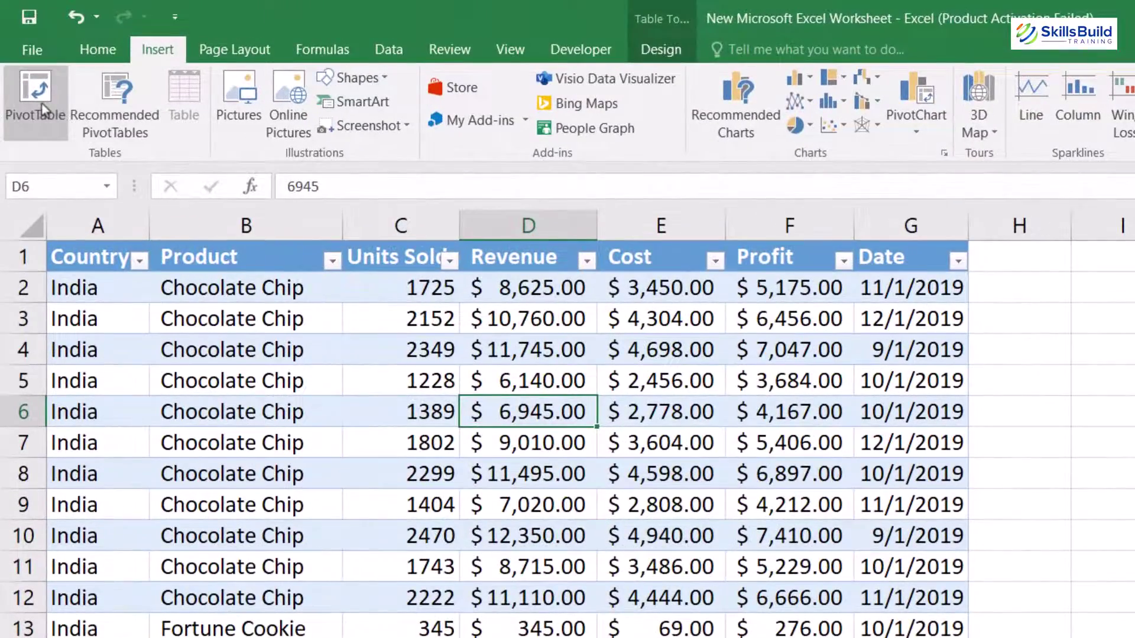
left_click(37, 106)
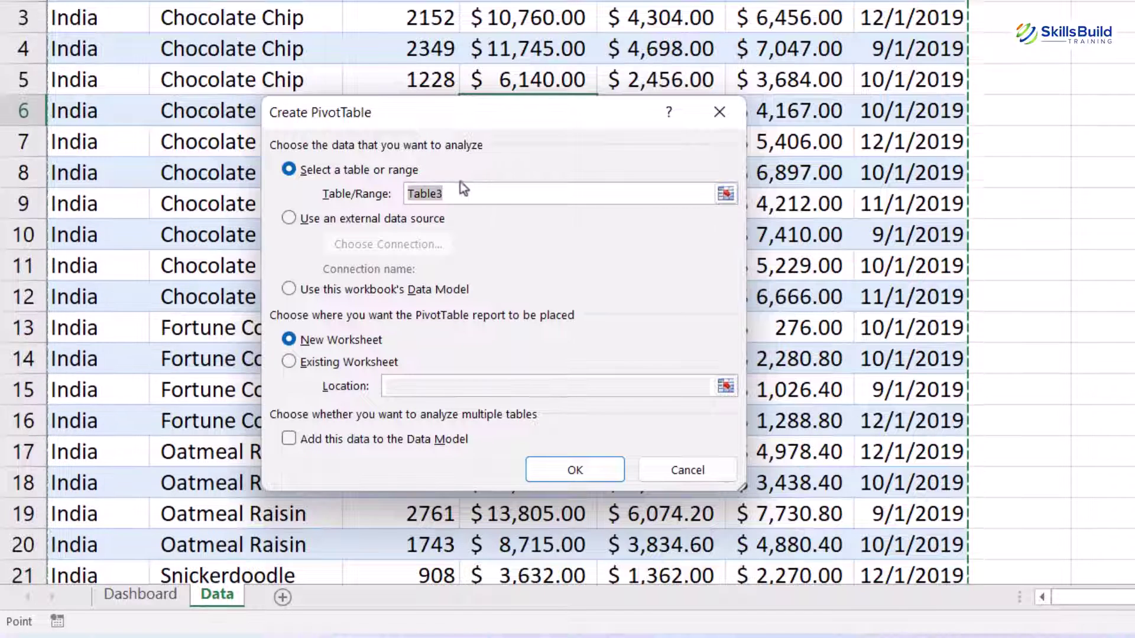
left_click(547, 473)
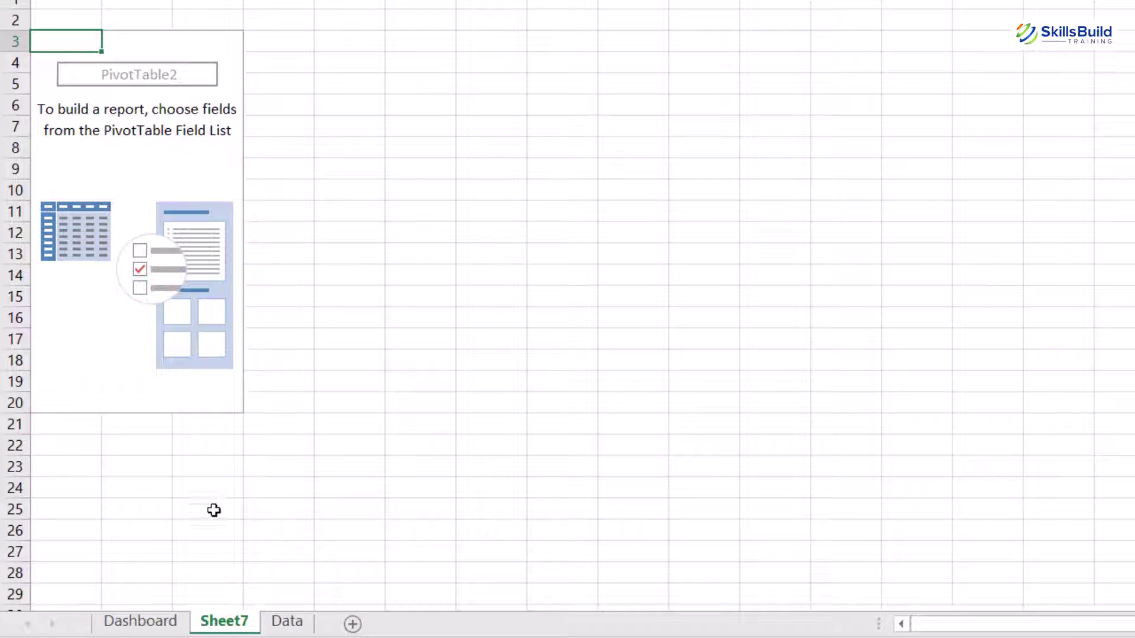
- Move the new pivot sheet after Data and rename it 'Profits by Market and Cookie'
left_click_drag(248, 628, 441, 628)
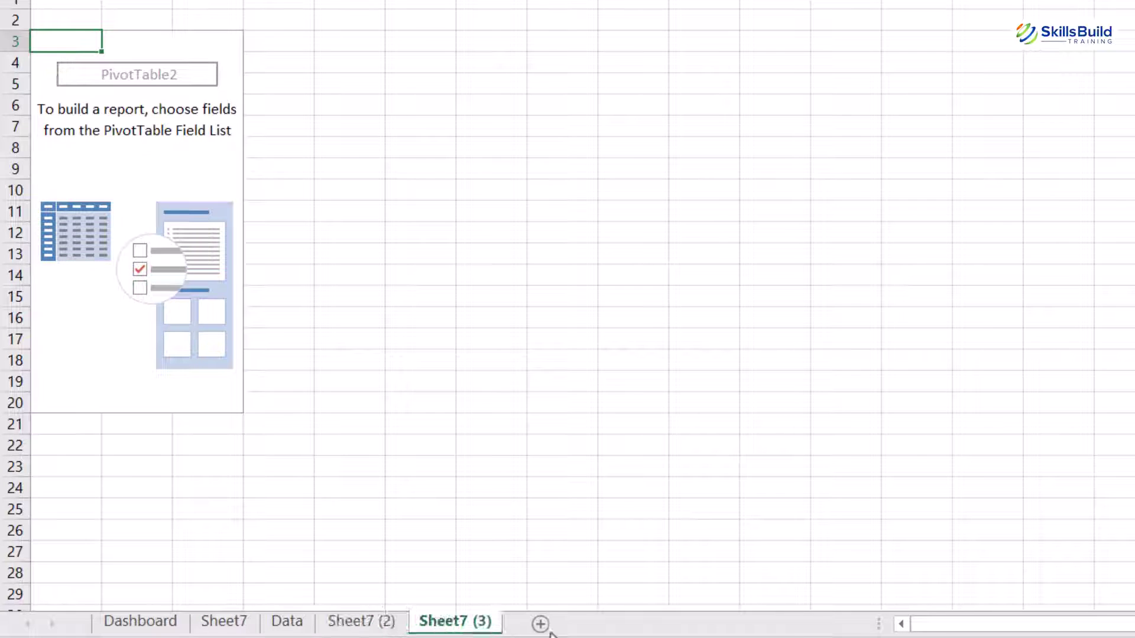
left_click(223, 624)
right_click(226, 627)
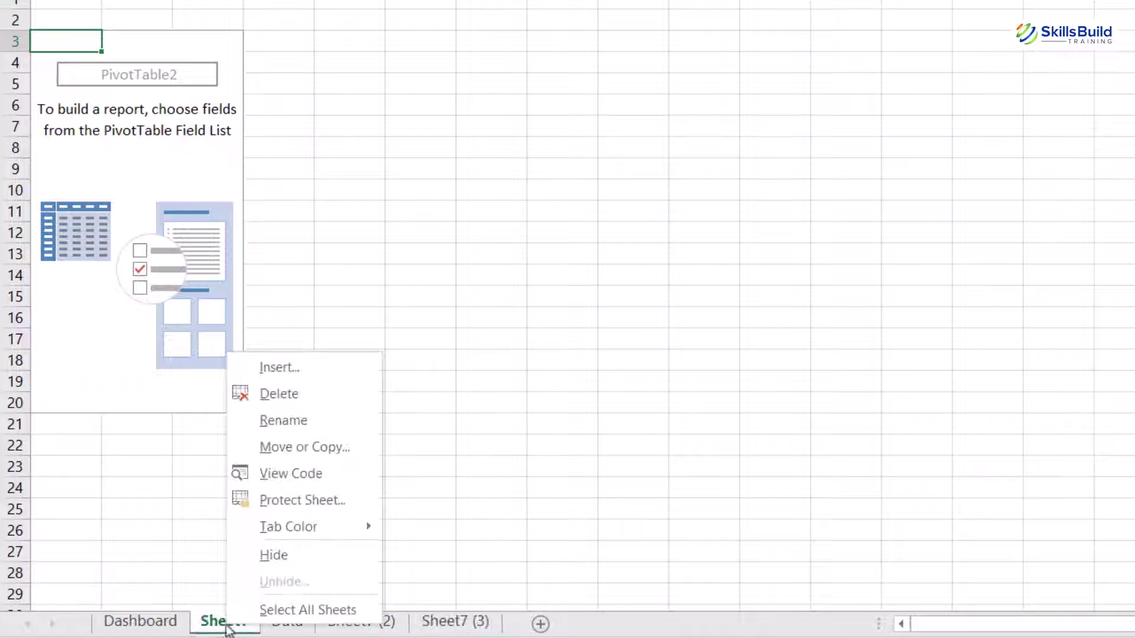
left_click(307, 419)
type("Profi")
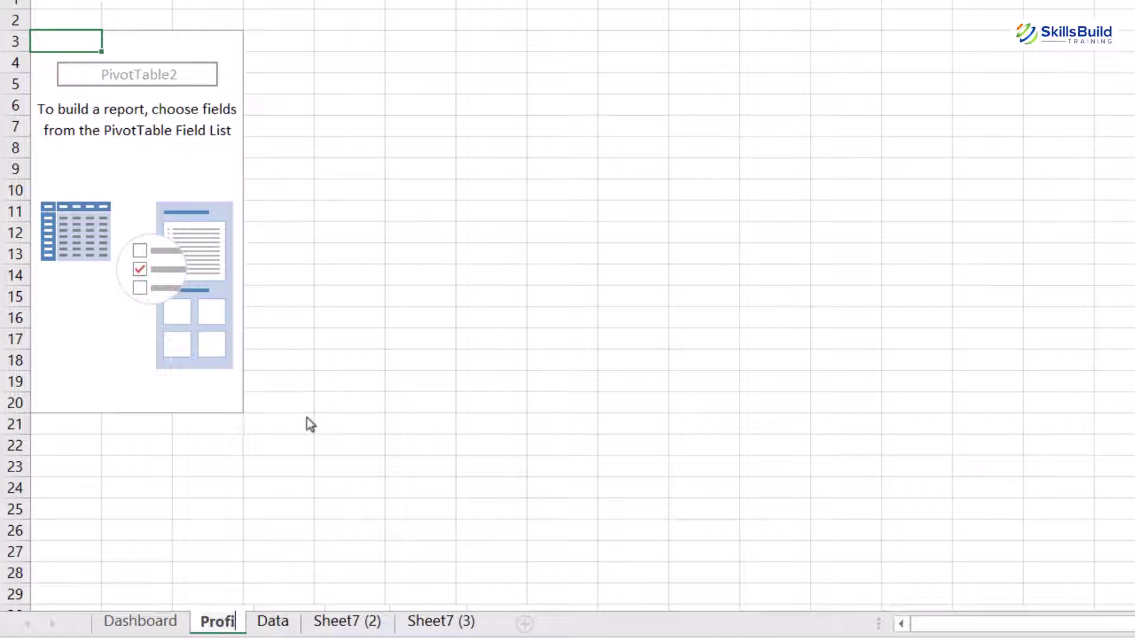
type("ts by ")
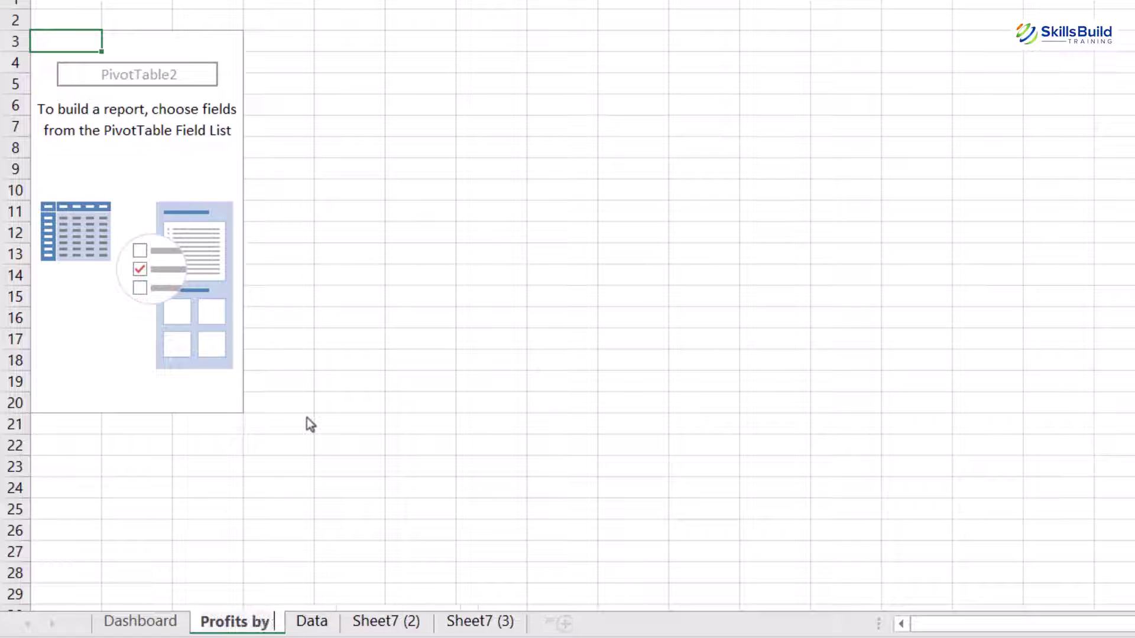
type("Market and Cookie")
- Lay out the PivotTable with Country in Rows, Product in Columns and Sum of Profit in Values
left_click(296, 477)
left_click(144, 218)
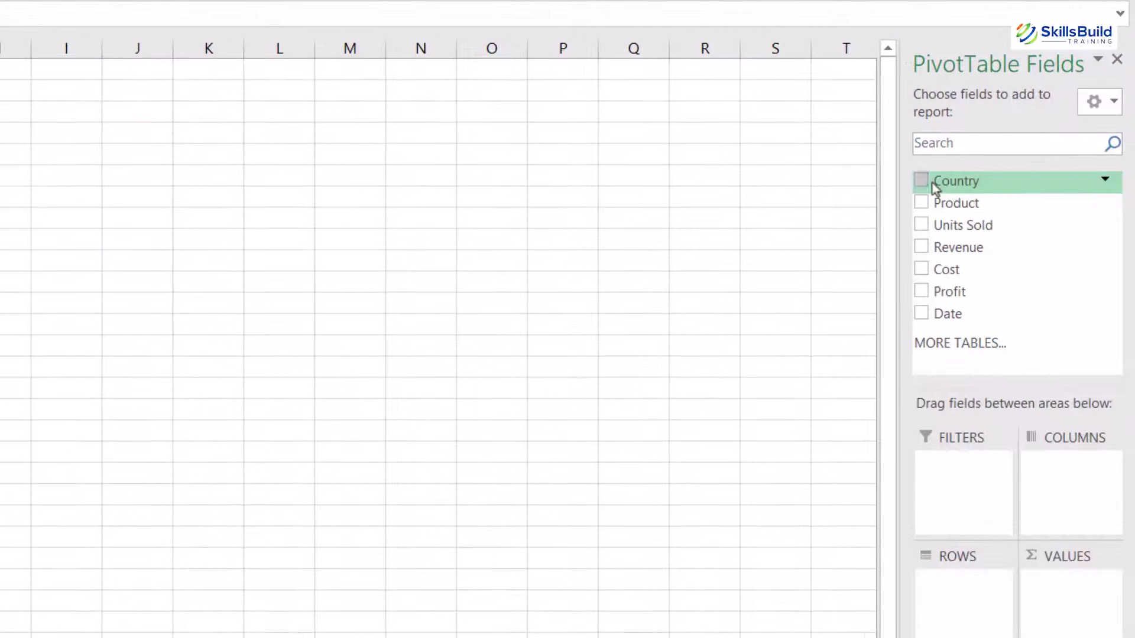
left_click(932, 182)
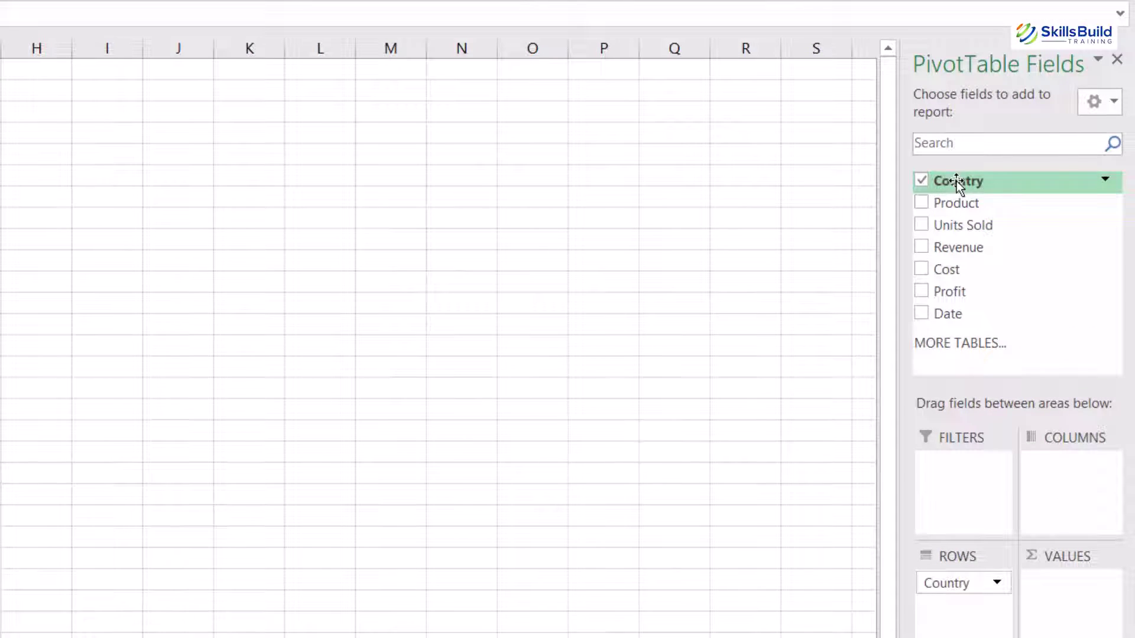
left_click_drag(938, 203, 1058, 481)
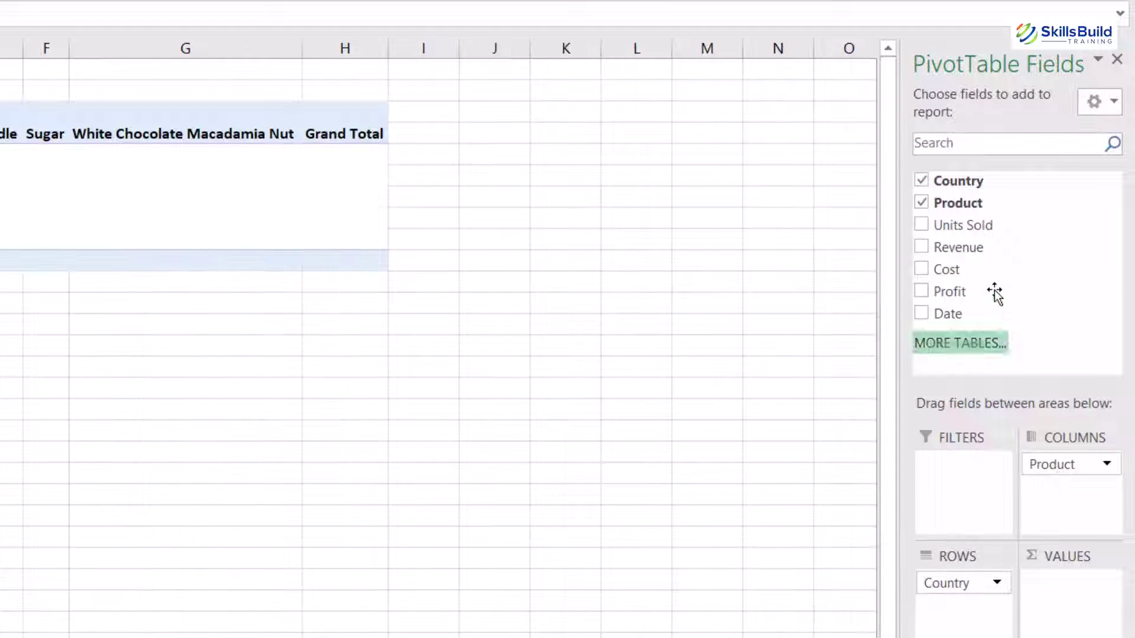
left_click_drag(973, 291, 1067, 591)
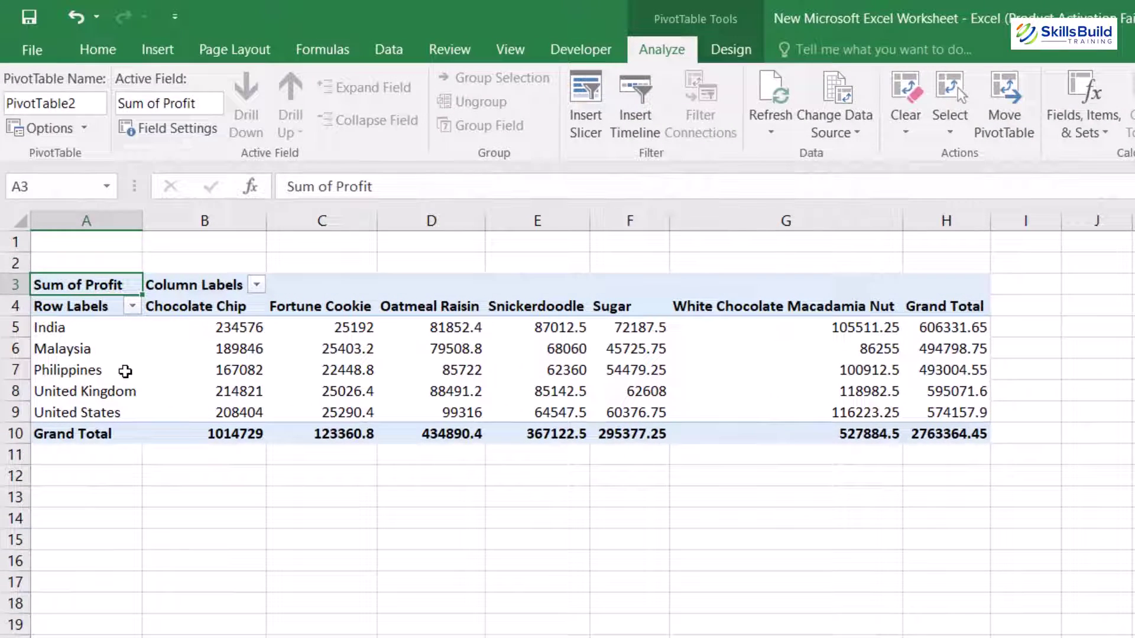
- Format the country-by-product profit values as Accounting with no decimal places
left_click(286, 335)
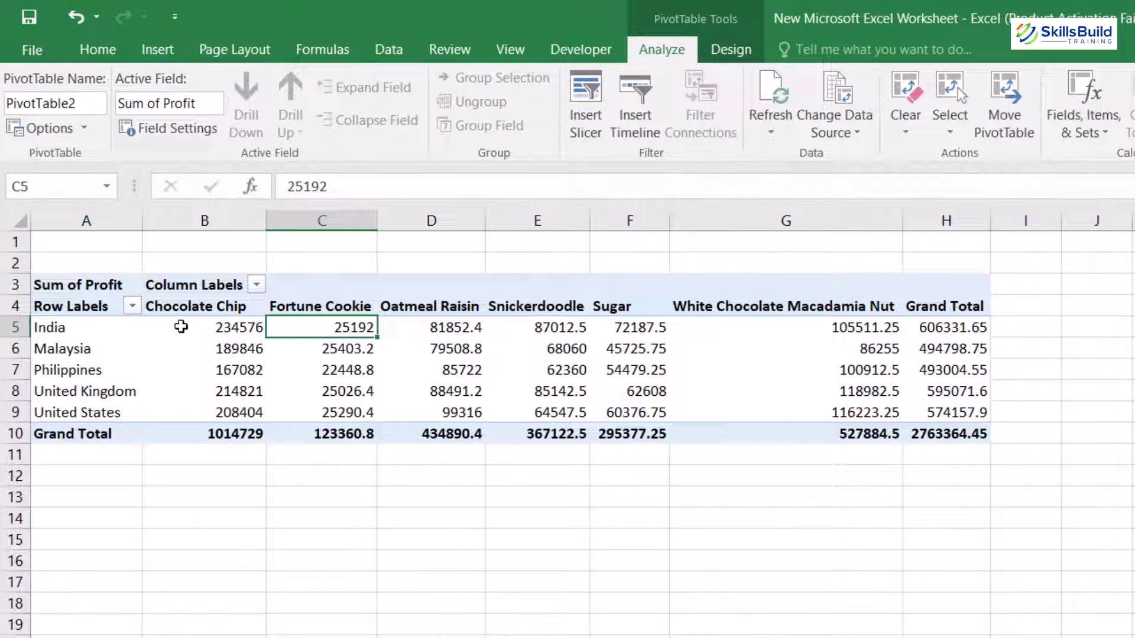
left_click_drag(177, 327, 945, 413)
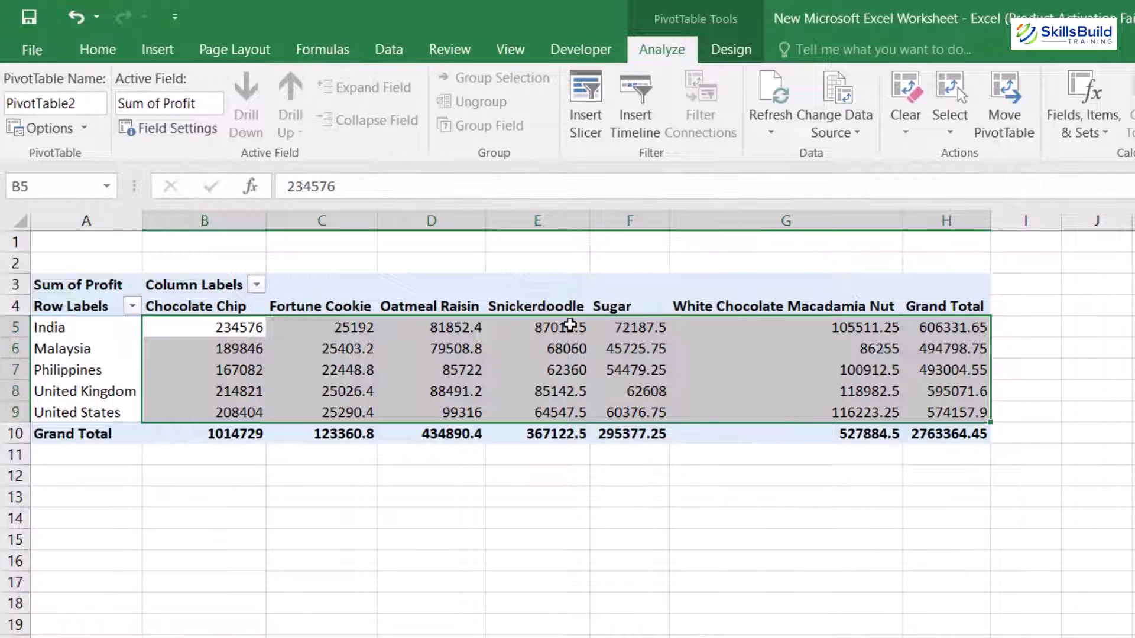
left_click(71, 45)
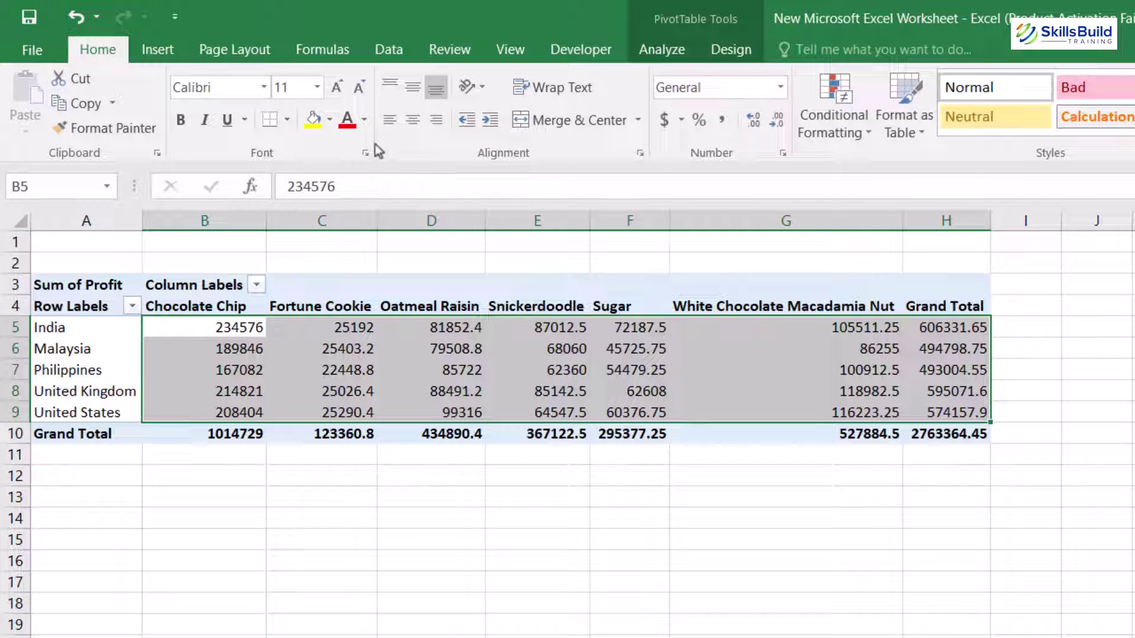
left_click(664, 120)
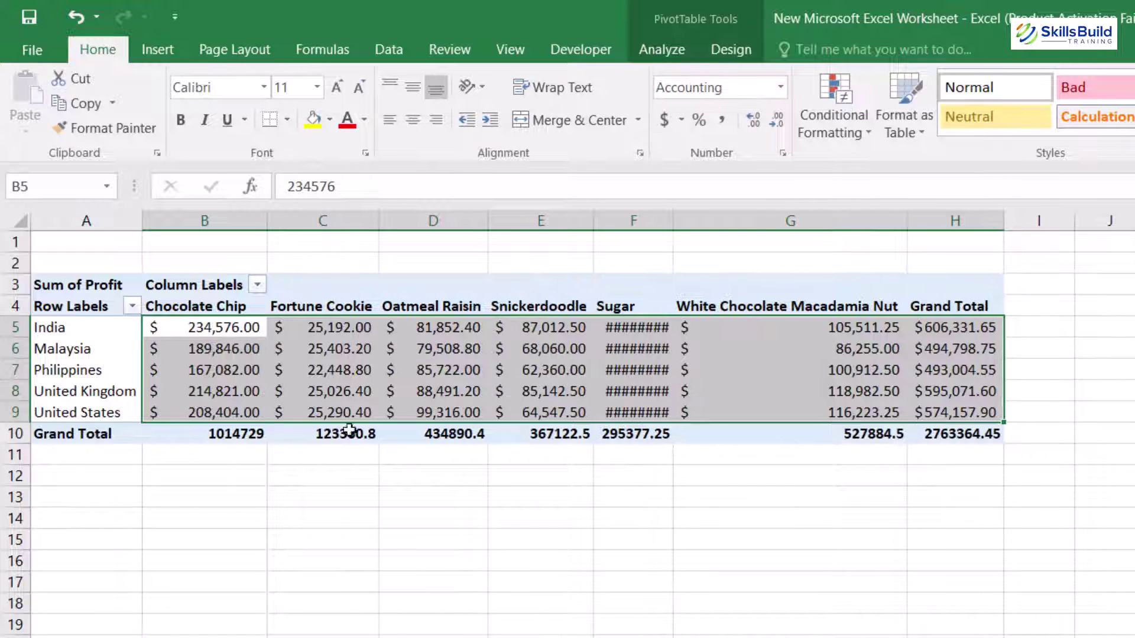
left_click(775, 121)
left_click(775, 122)
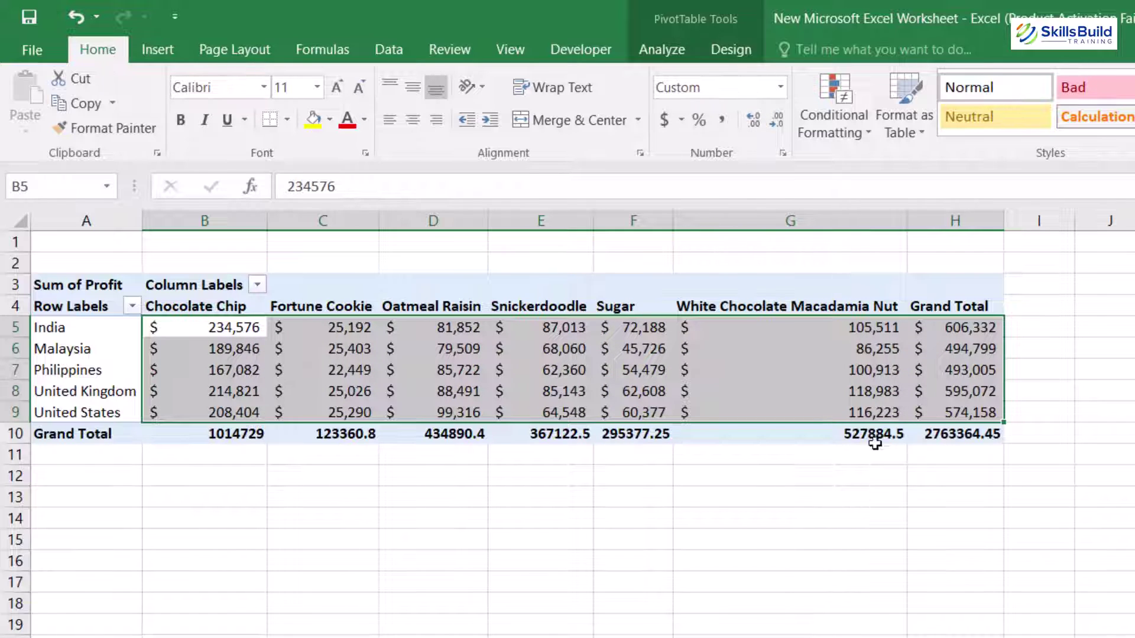
left_click(1038, 476)
- Format the Grand Total row as whole-dollar Accounting figures too
left_click(173, 432)
left_click_drag(174, 432, 975, 434)
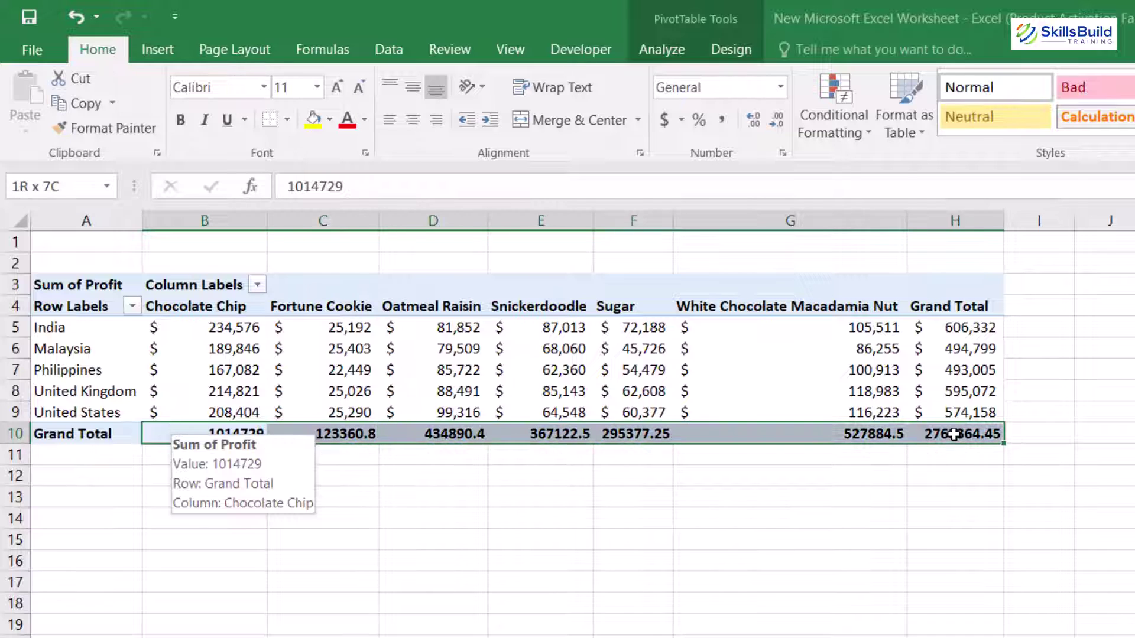
left_click(670, 125)
left_click(776, 122)
left_click(776, 121)
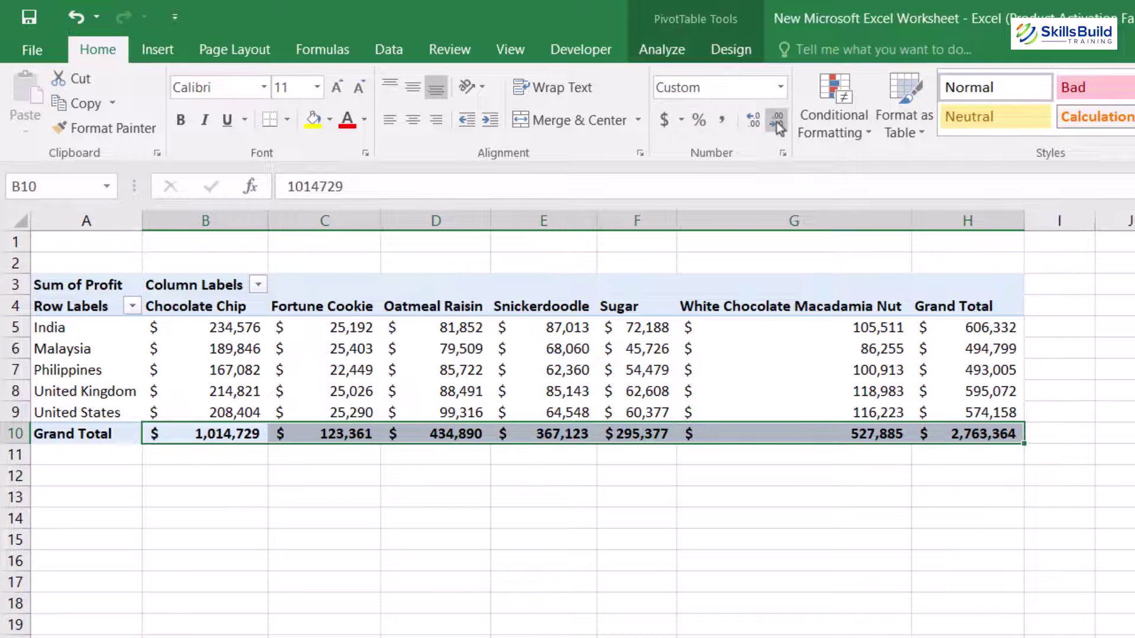
left_click(728, 477)
left_click(315, 375)
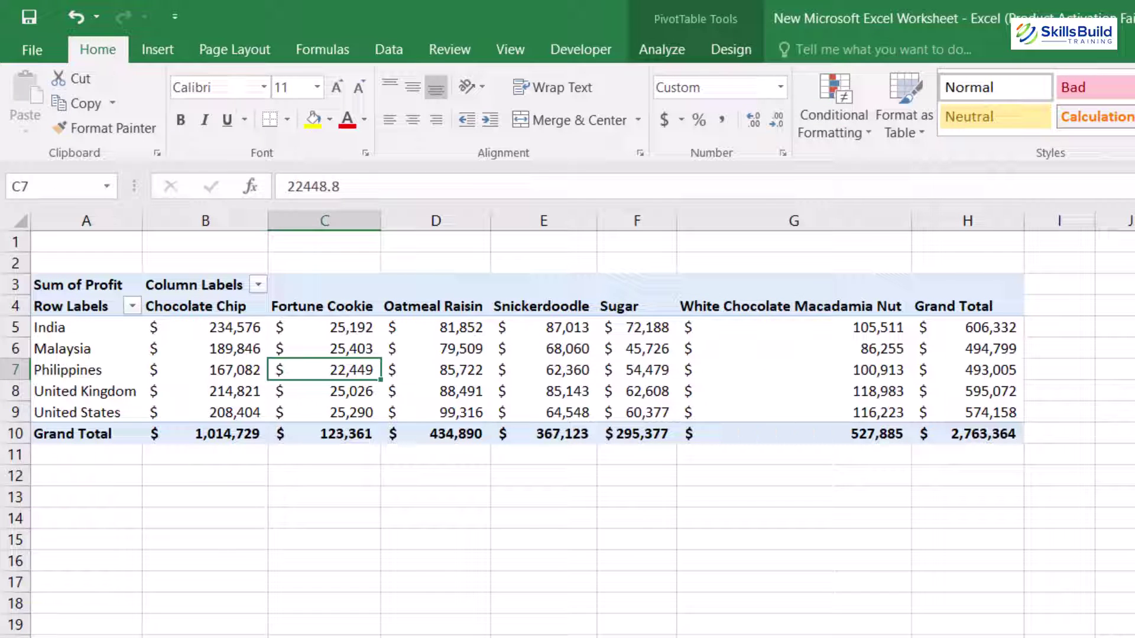
left_click(661, 49)
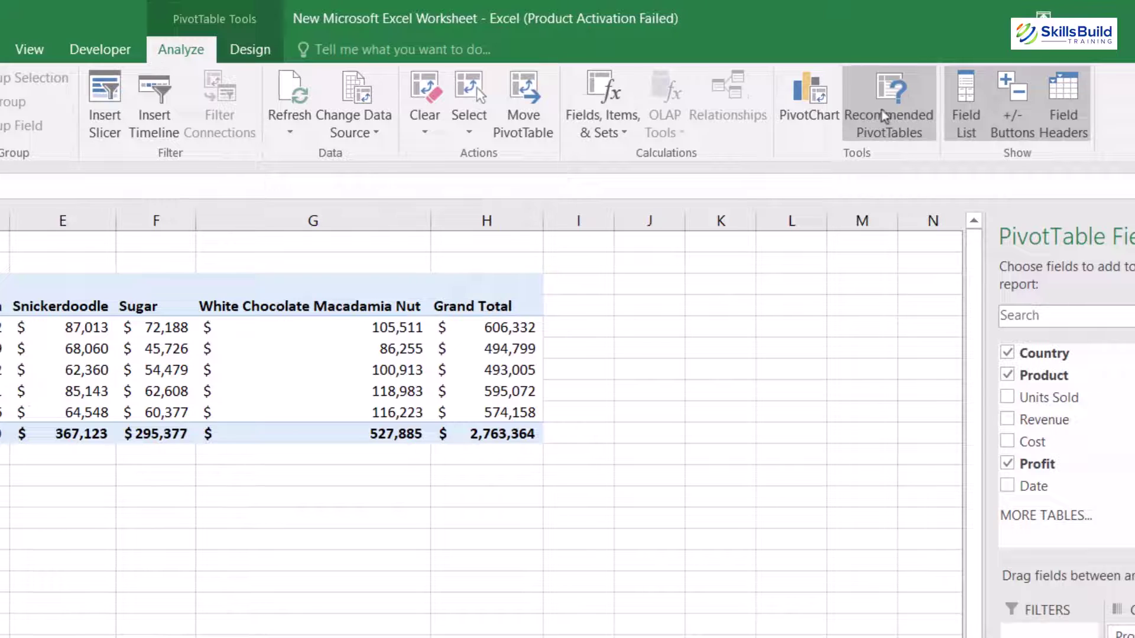
- Insert a stacked column PivotChart from the pivot table and enlarge it
left_click(807, 104)
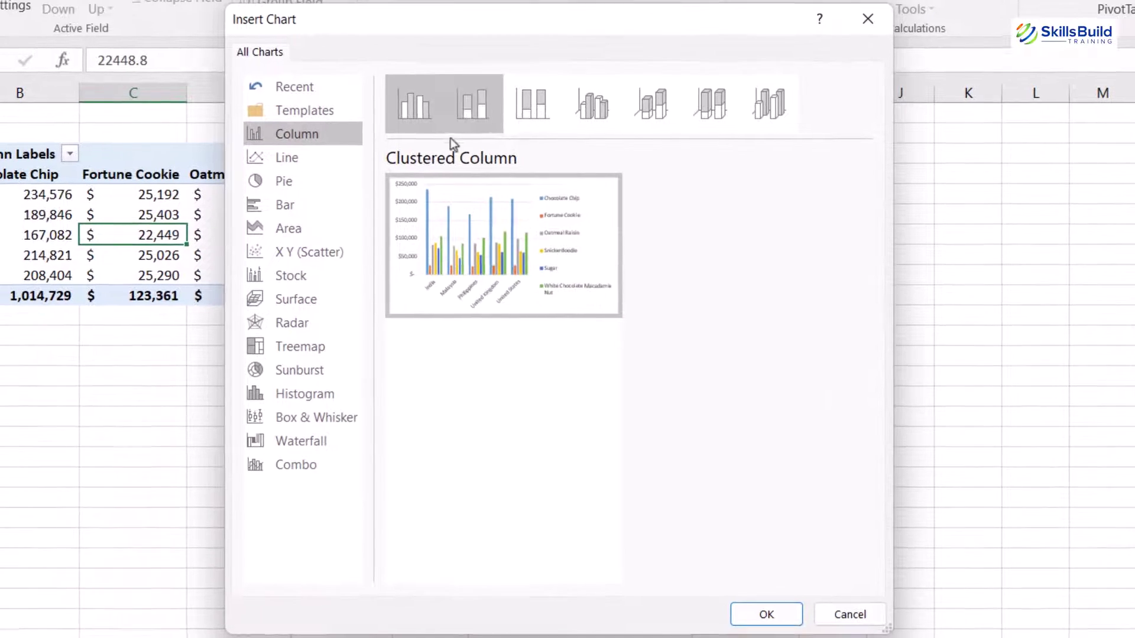
left_click(471, 113)
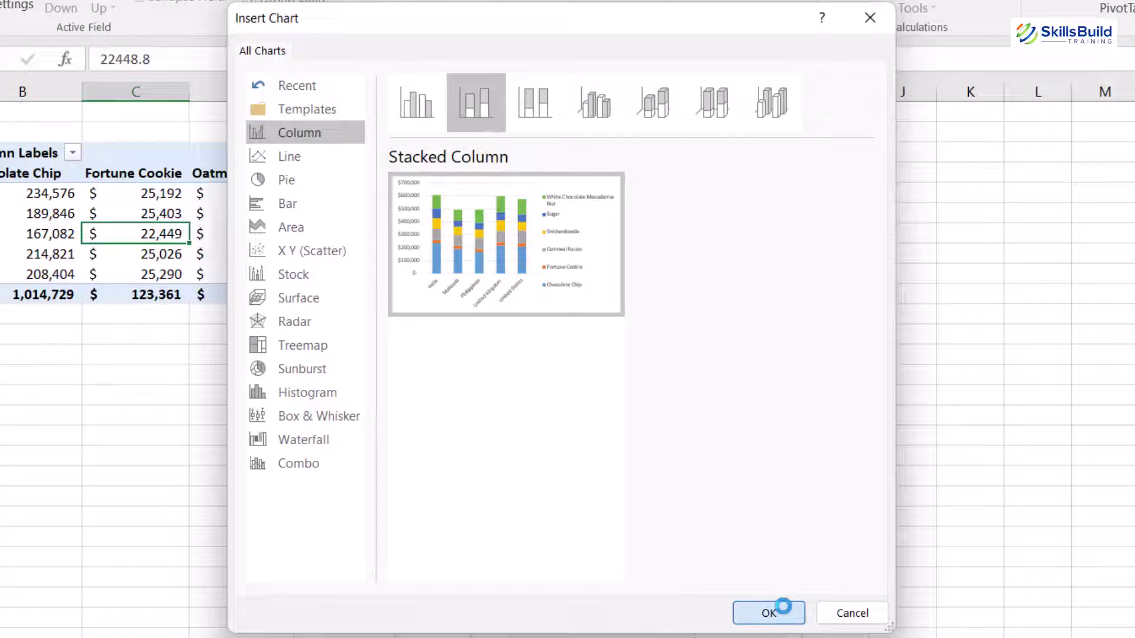
left_click(768, 613)
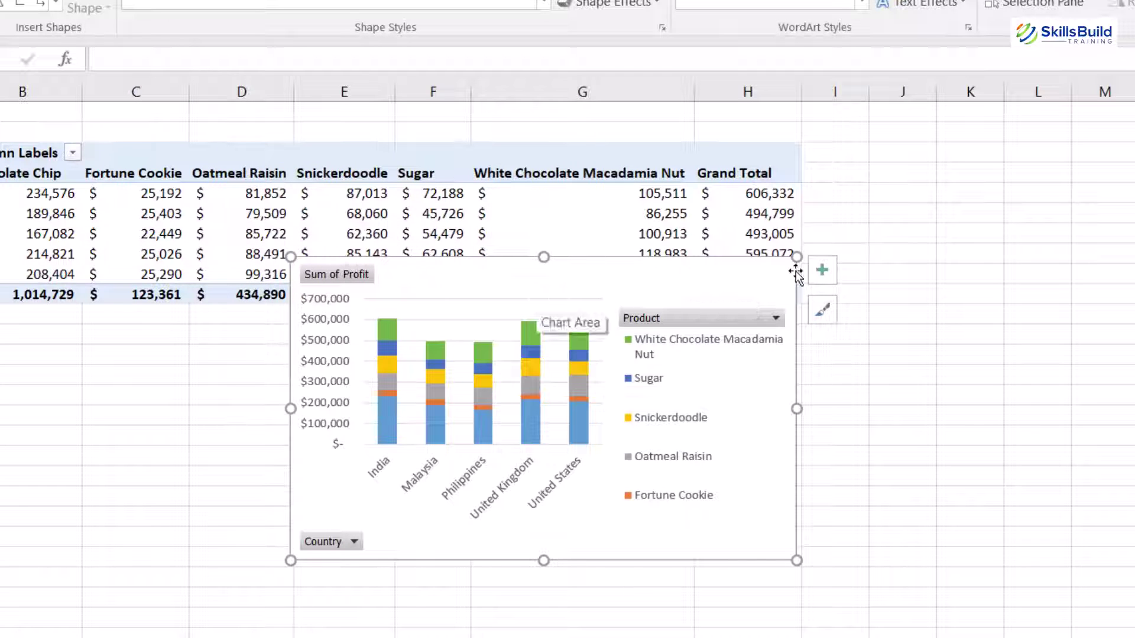
left_click_drag(796, 257, 911, 157)
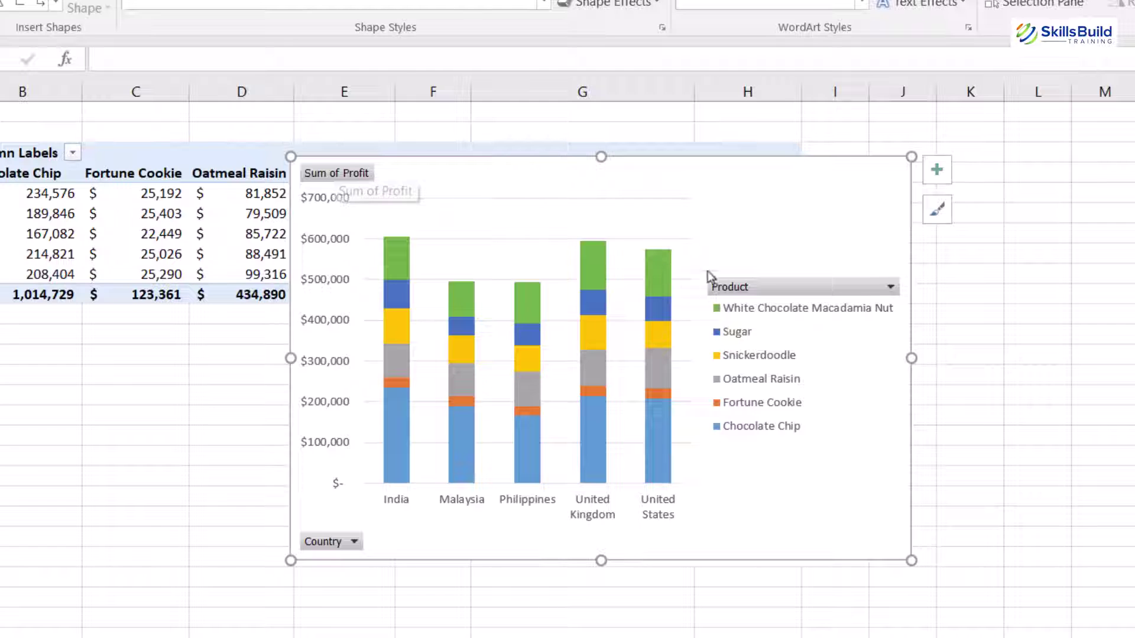
- Hide all field buttons on the stacked column chart
left_click(758, 288)
key("Escape")
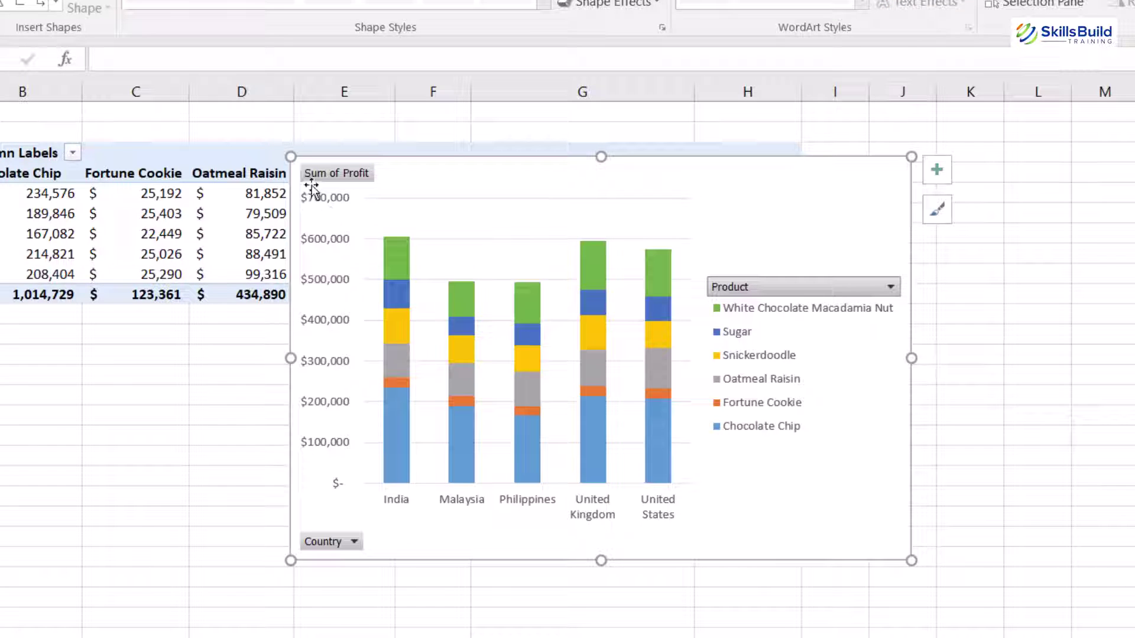
right_click(792, 287)
left_click(857, 505)
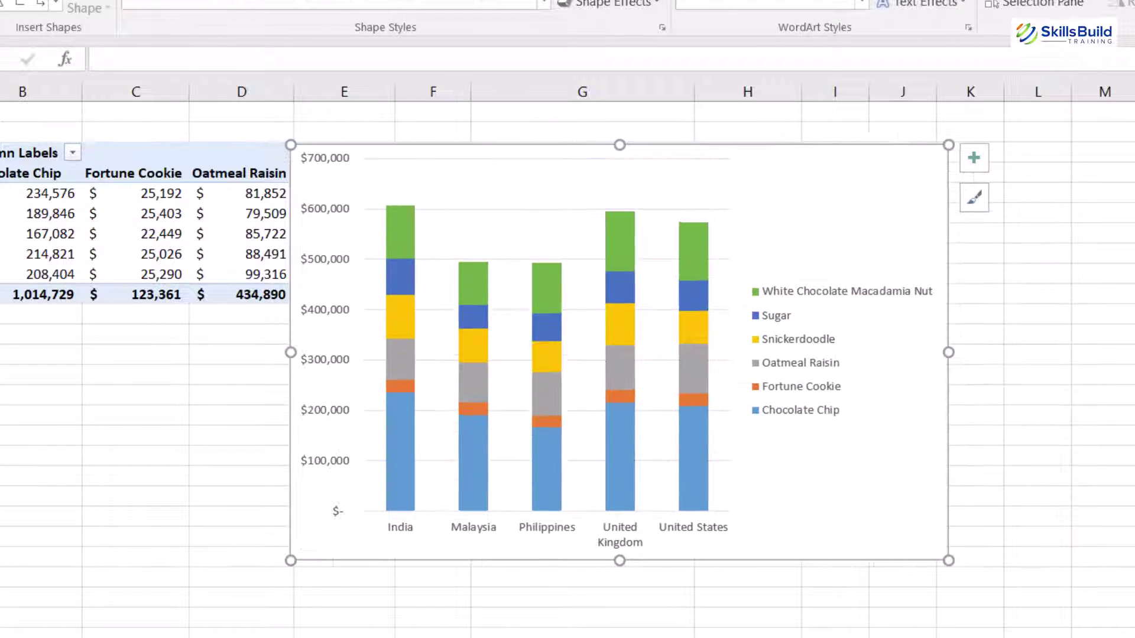
left_click(696, 46)
- Add a title above the chart and type 'Profits by Market and', correcting a typo
left_click(33, 97)
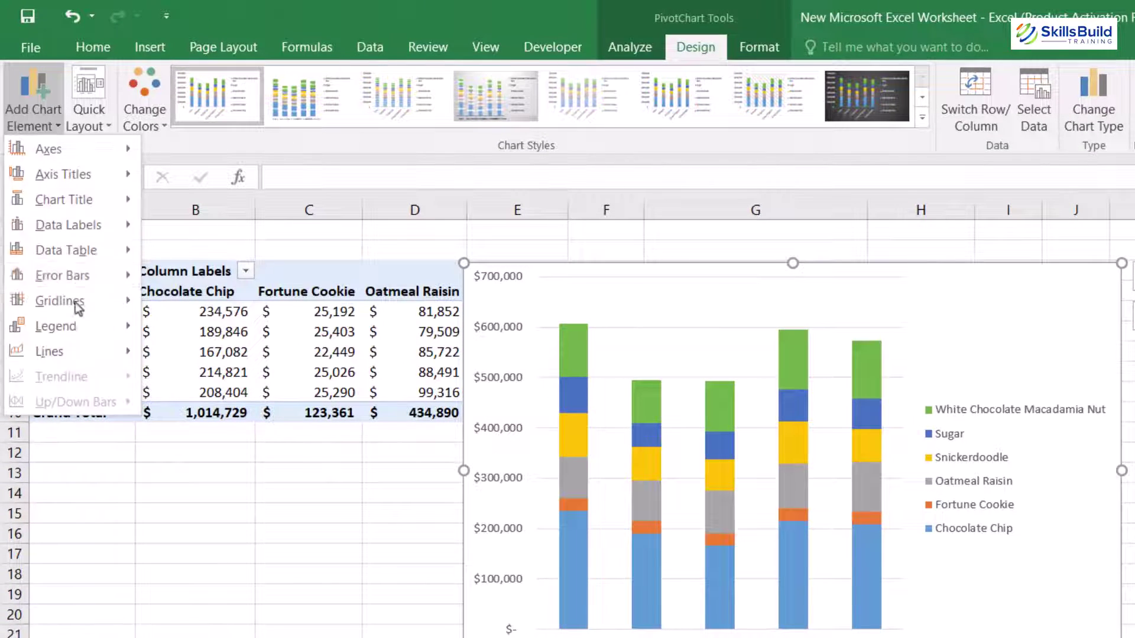
mouse_move(83, 201)
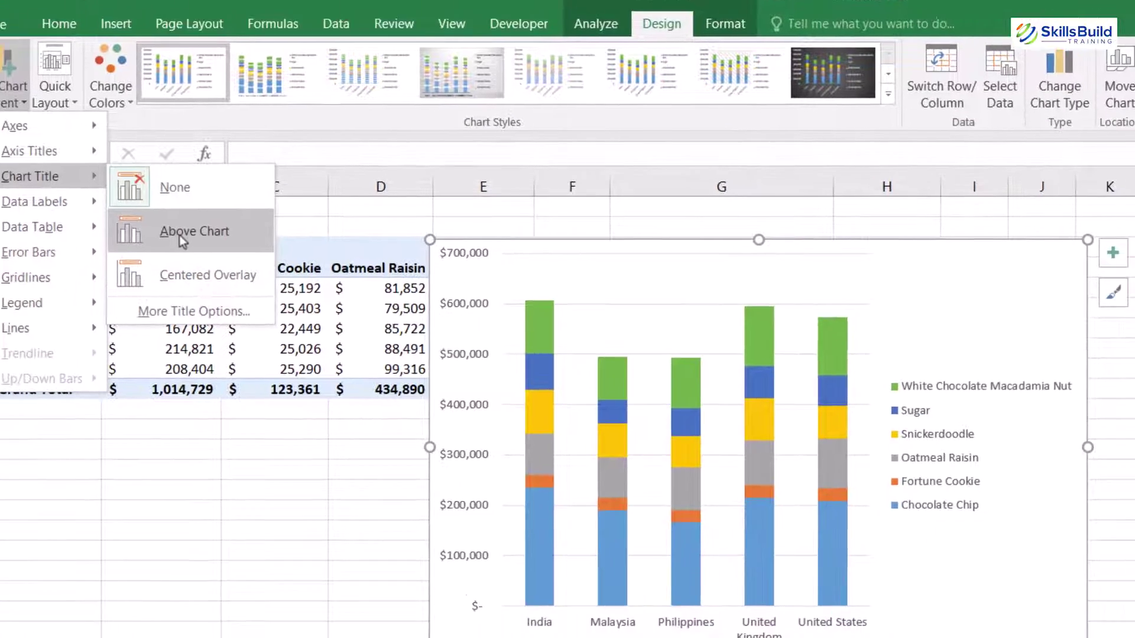
left_click(179, 233)
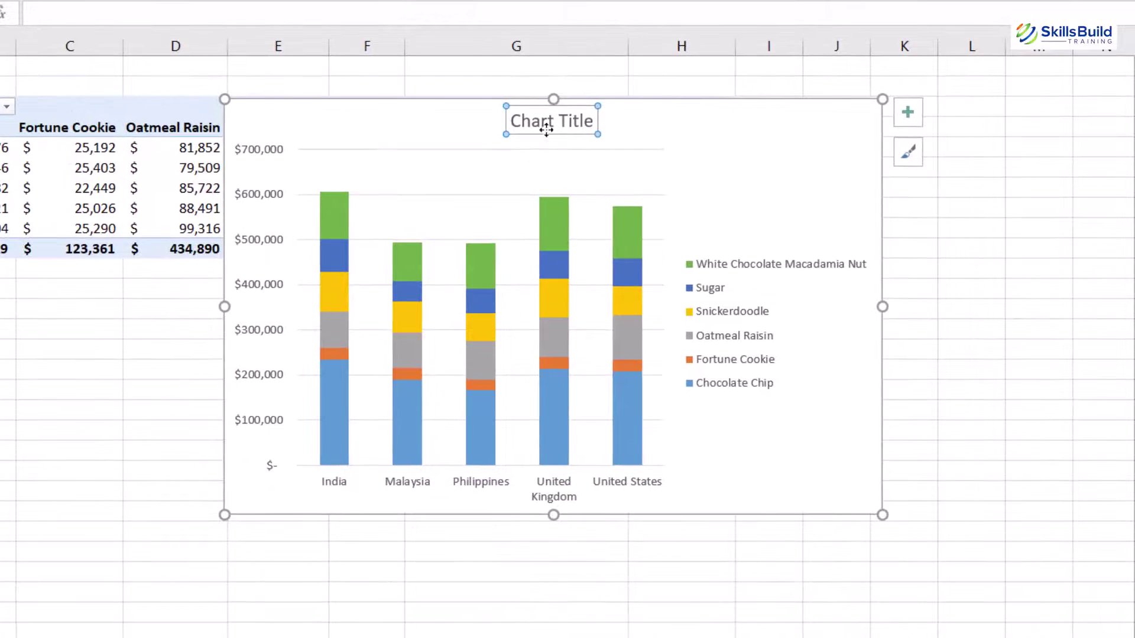
left_click(546, 129)
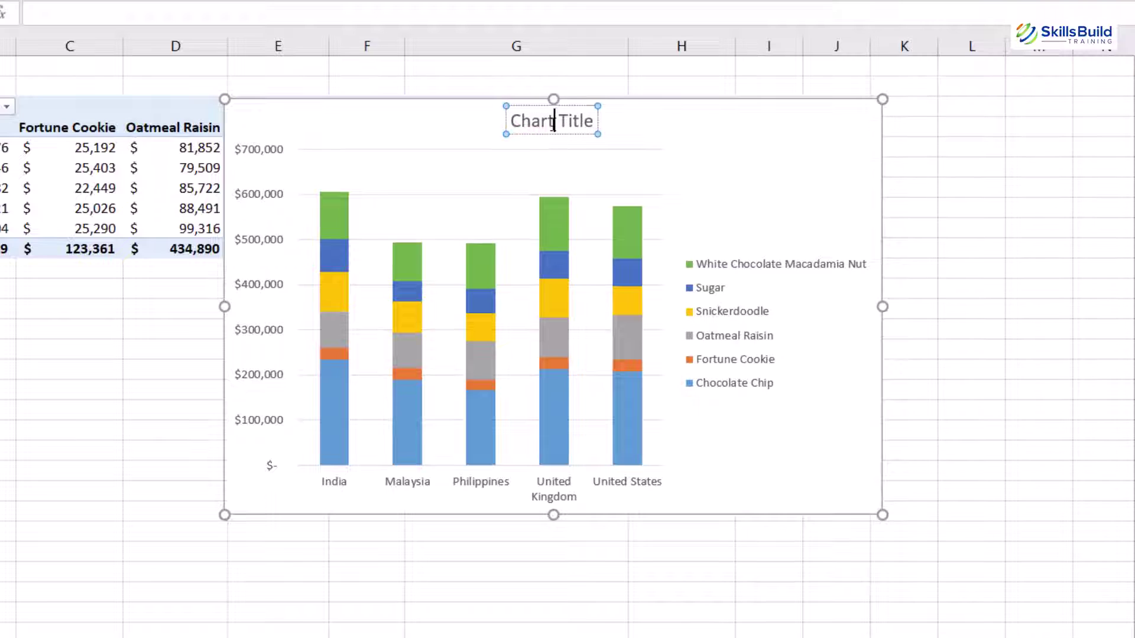
triple_click(553, 124)
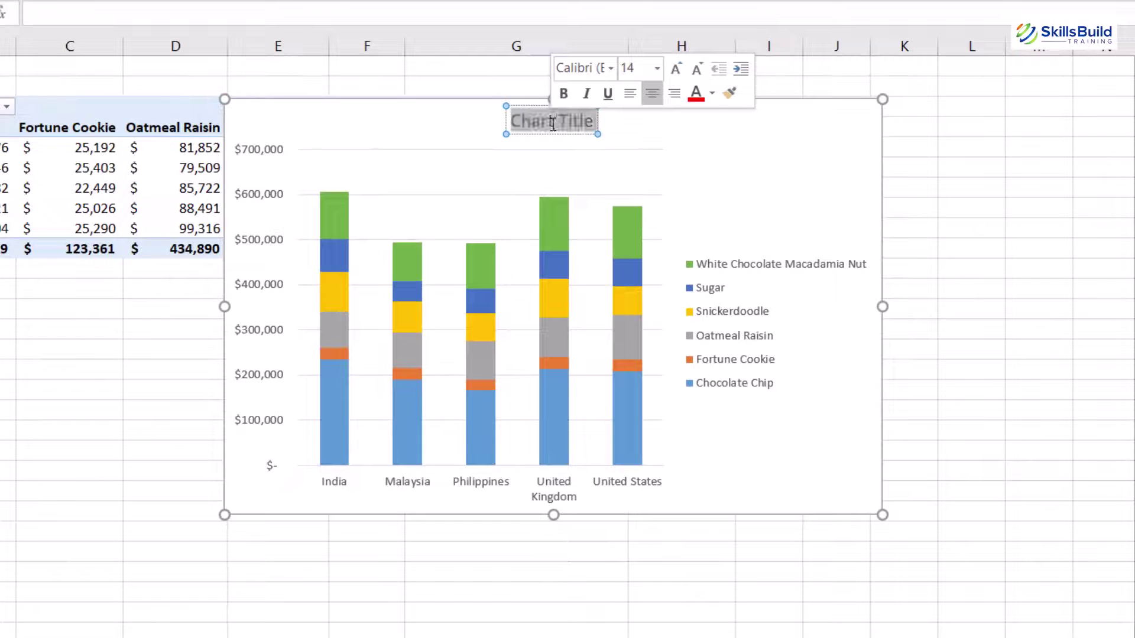
type("Profits")
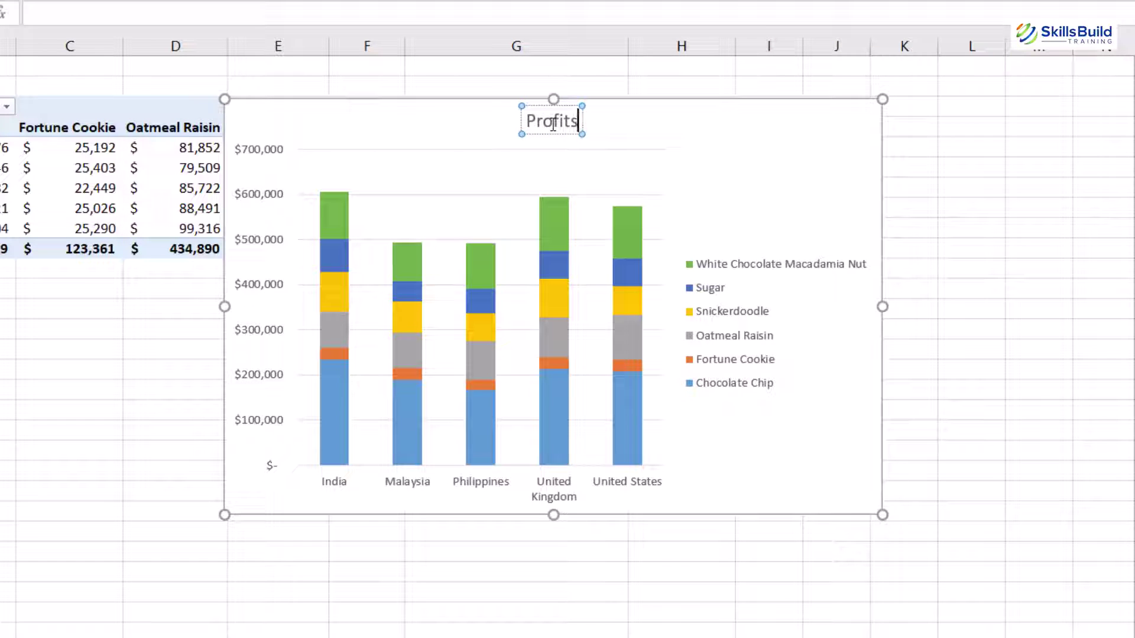
type(" by Marjet an")
key("BackSpace")
key("BackSpace")
key("BackSpace")
key("BackSpace")
key("BackSpace")
key("BackSpace")
type("ket and")
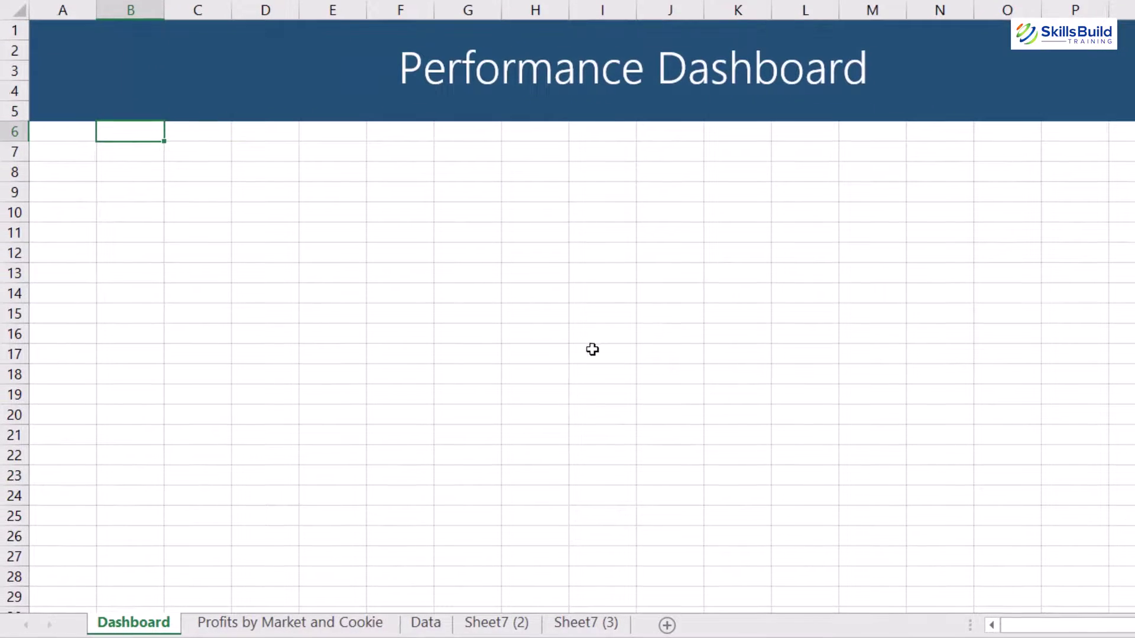
- Paste the copied chart at cell B7 on the Dashboard and drag it below the banner
left_click(106, 151)
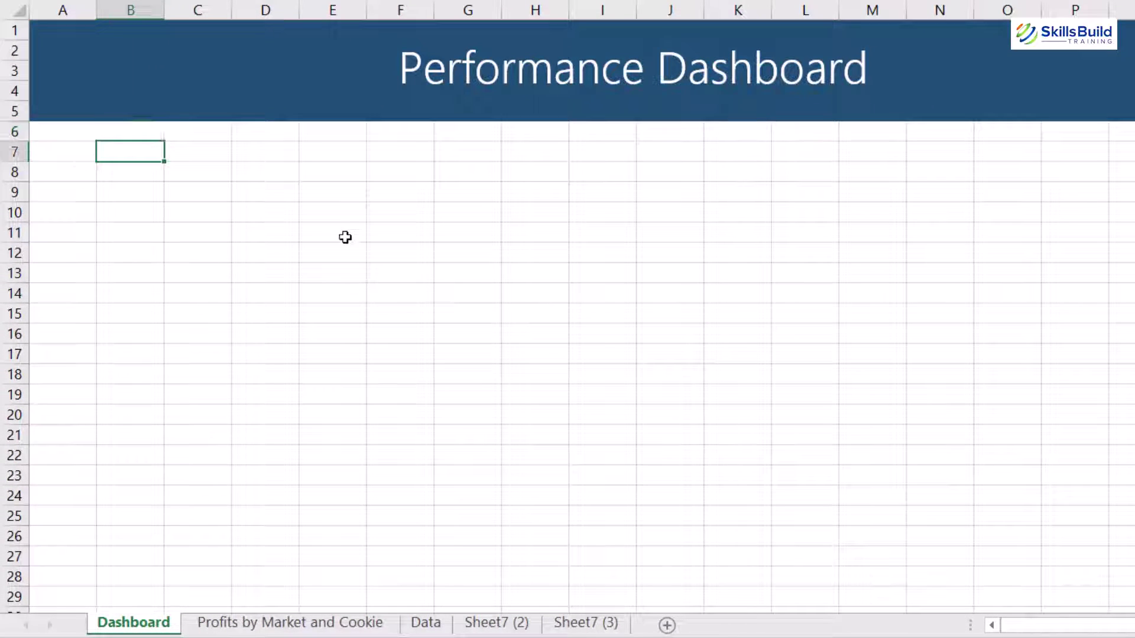
key("ctrl+v")
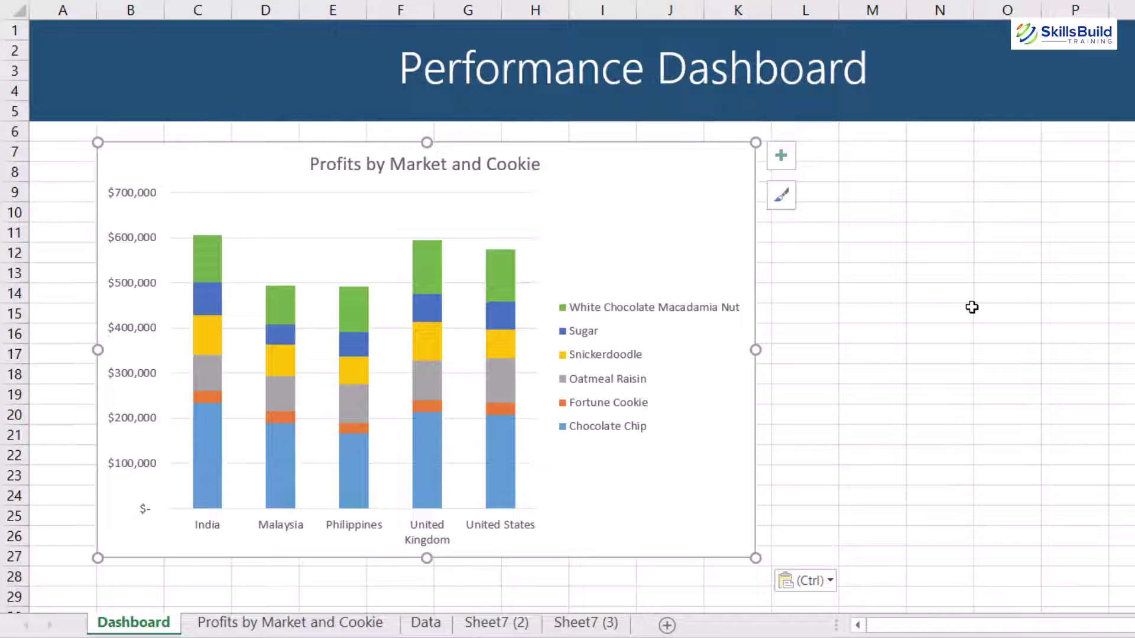
left_click_drag(694, 188, 850, 190)
- Rename the Sheet7 (2) sheet holding the empty PivotTable to 'Profit by Month'
left_click(298, 622)
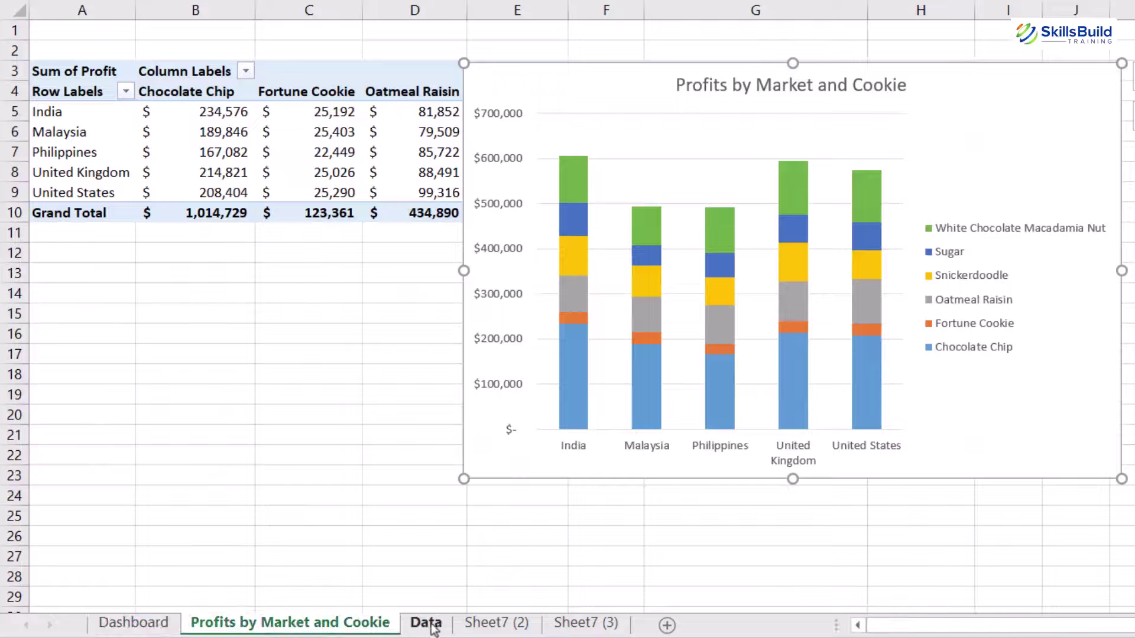
left_click(496, 622)
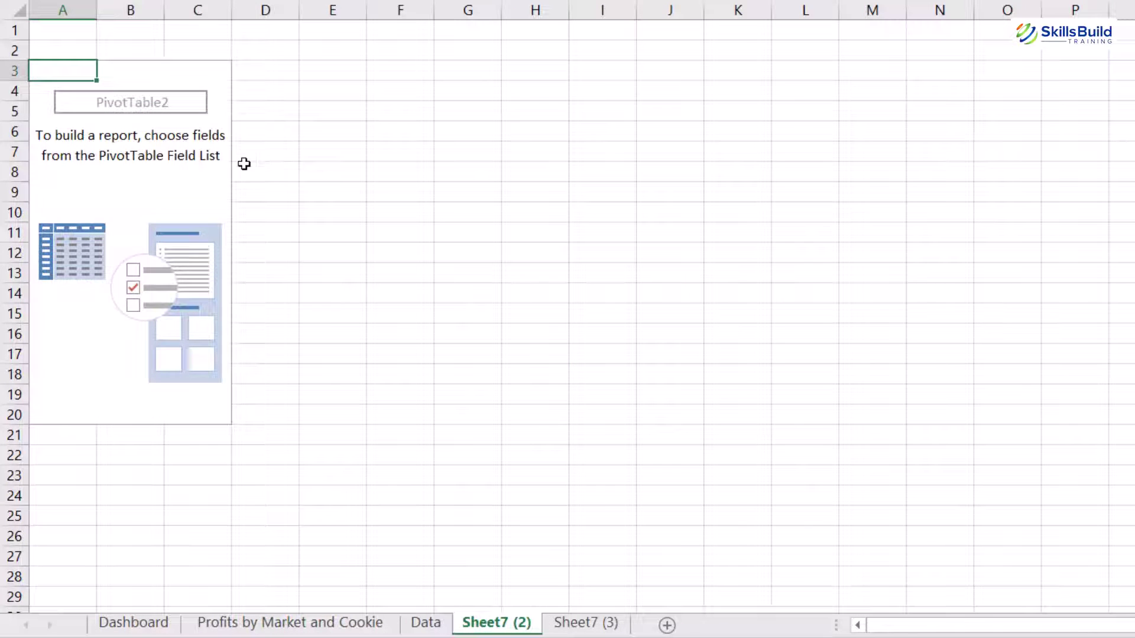
right_click(168, 178)
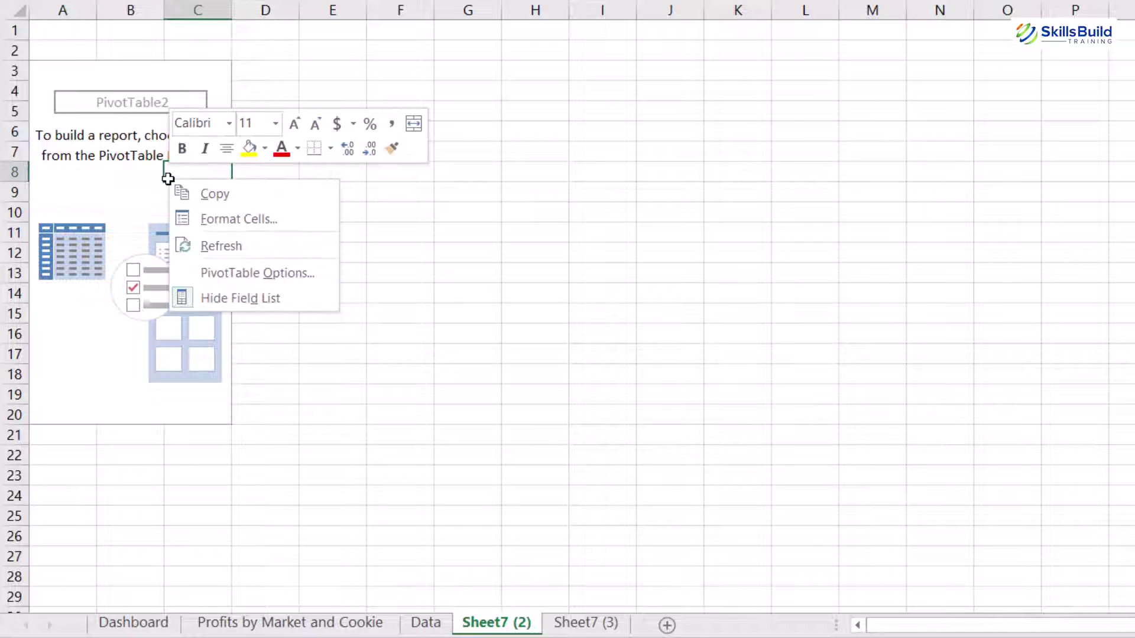
right_click(511, 611)
left_click(600, 425)
type("Profit by")
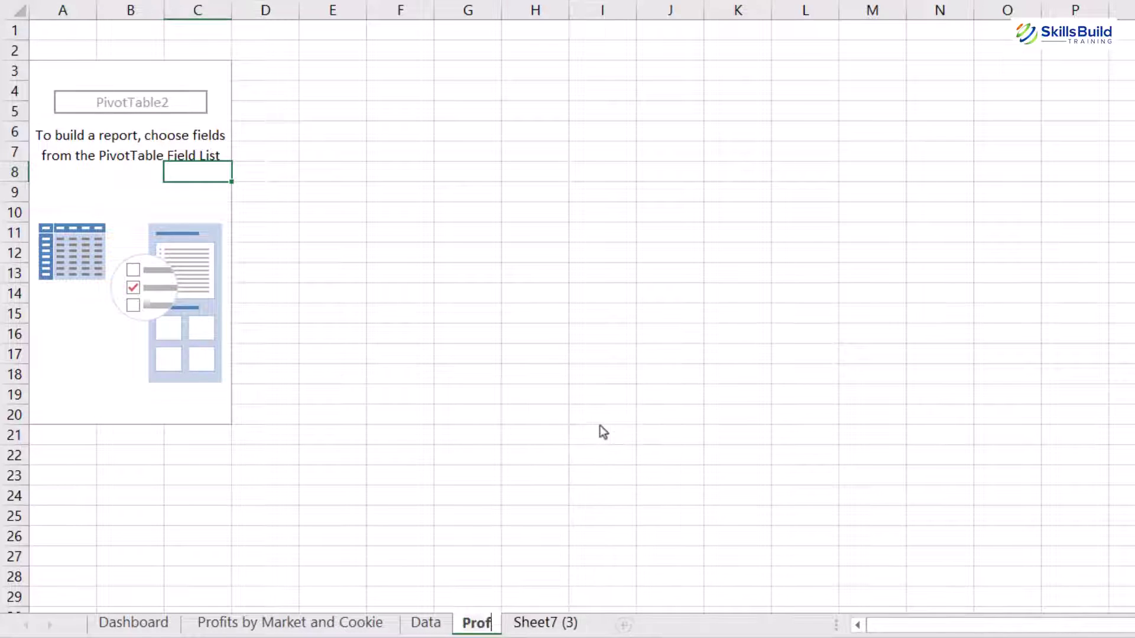
type(" Month")
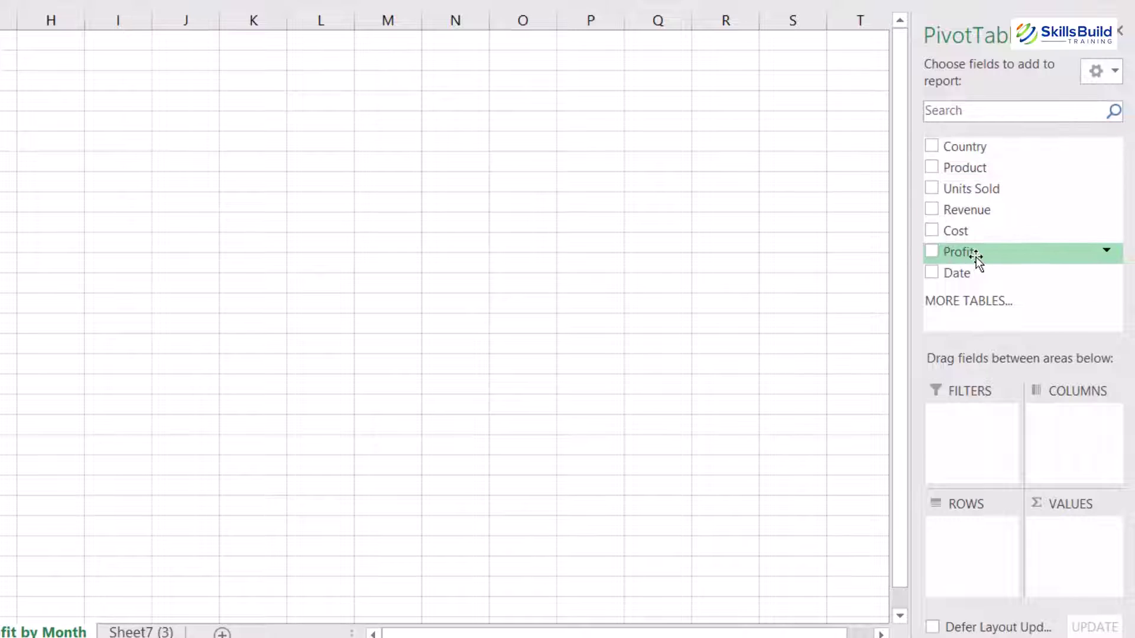
- Sum Profit by Date month, removing Quarters and Years from the Rows area
left_click_drag(981, 254, 1061, 534)
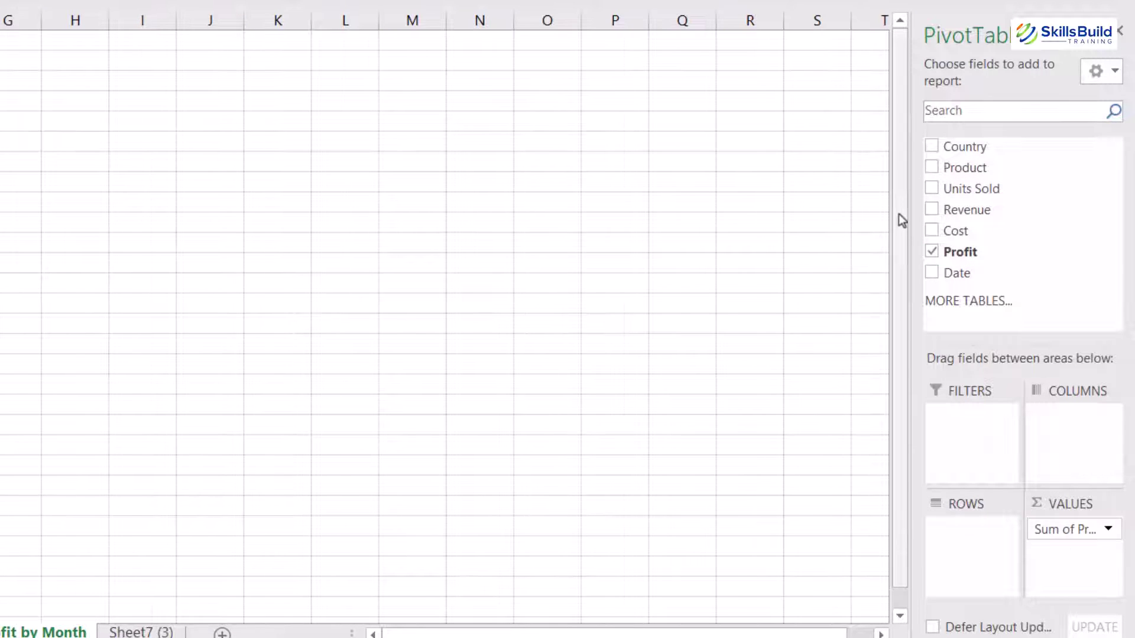
left_click(935, 274)
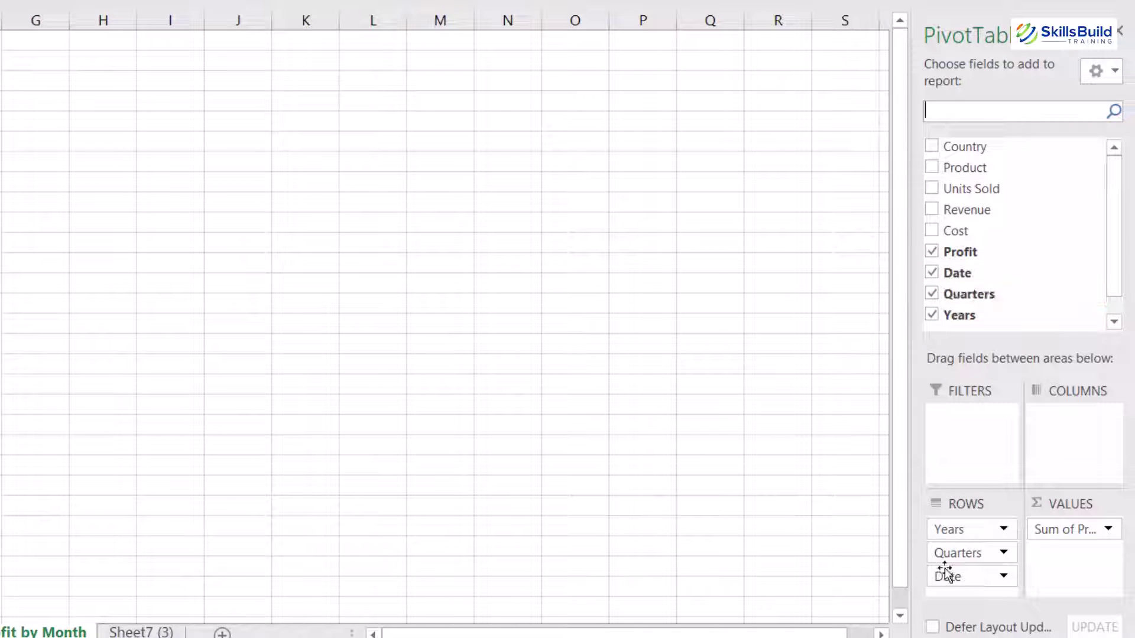
left_click(1003, 553)
left_click(999, 505)
left_click(1003, 529)
left_click(999, 481)
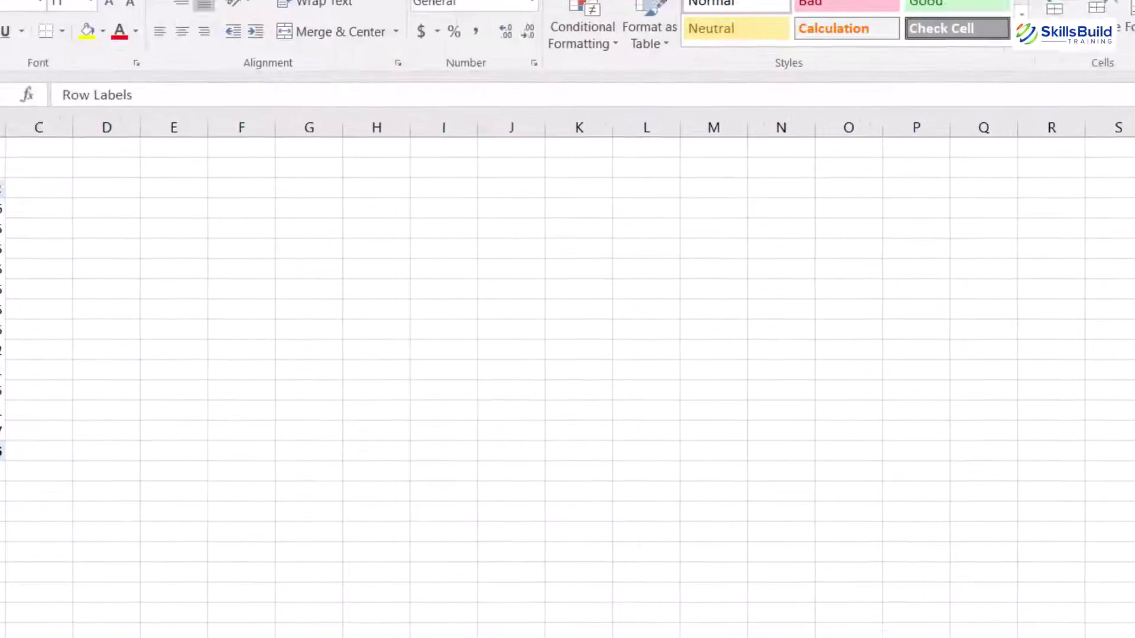
left_click_drag(170, 291, 184, 512)
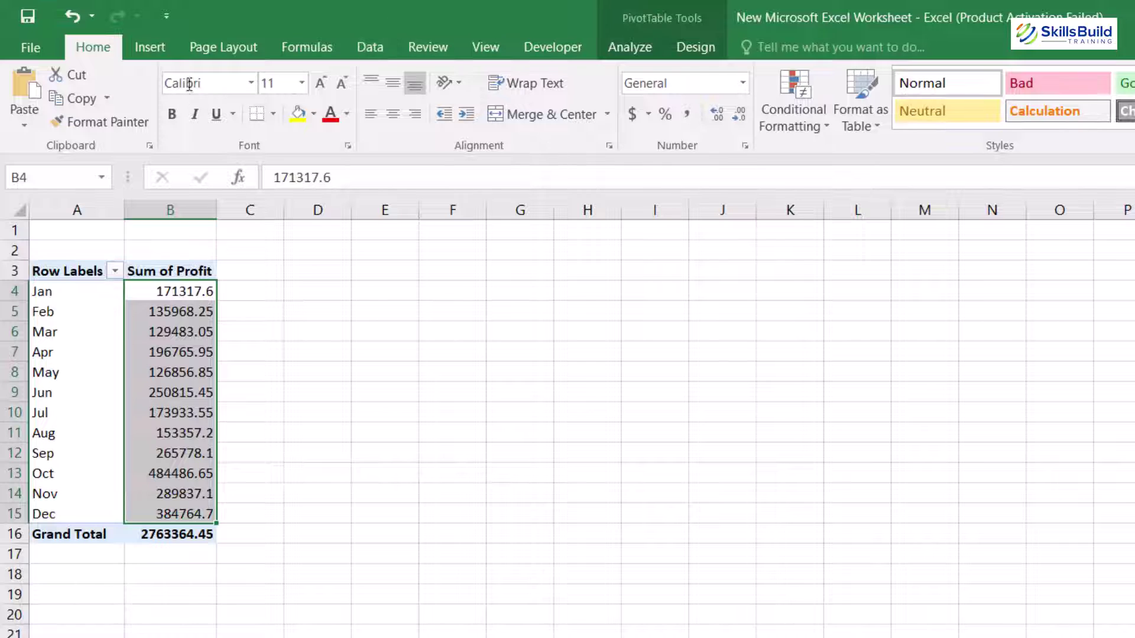
- Apply Accounting dollar format to the monthly profit values in B4:B15
left_click(632, 114)
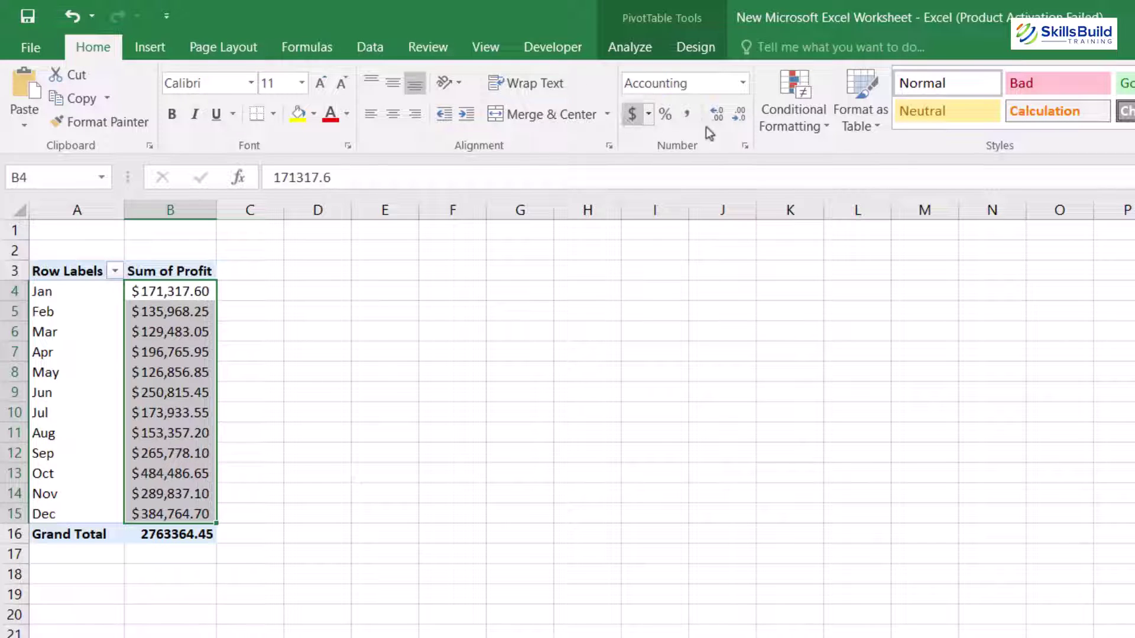
left_click(318, 330)
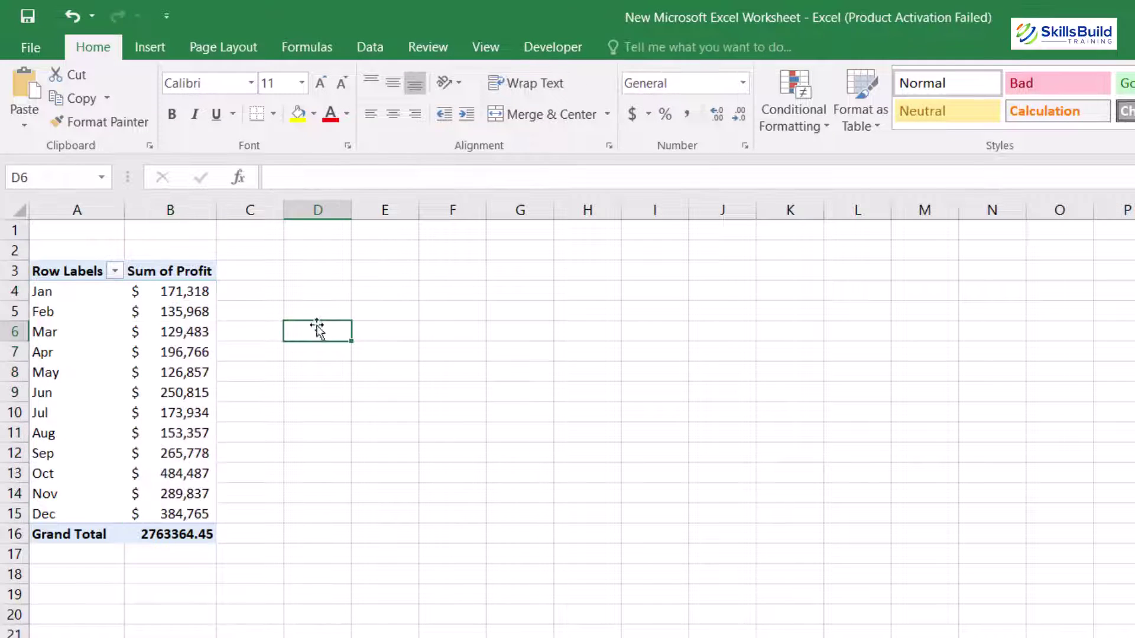
left_click(189, 348)
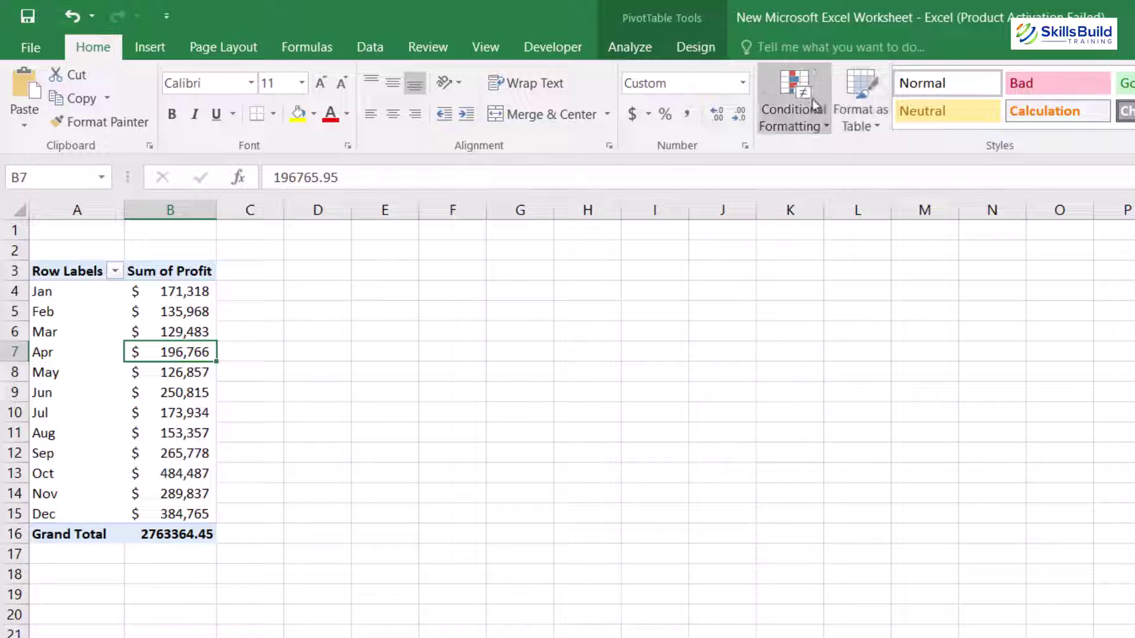
left_click(629, 48)
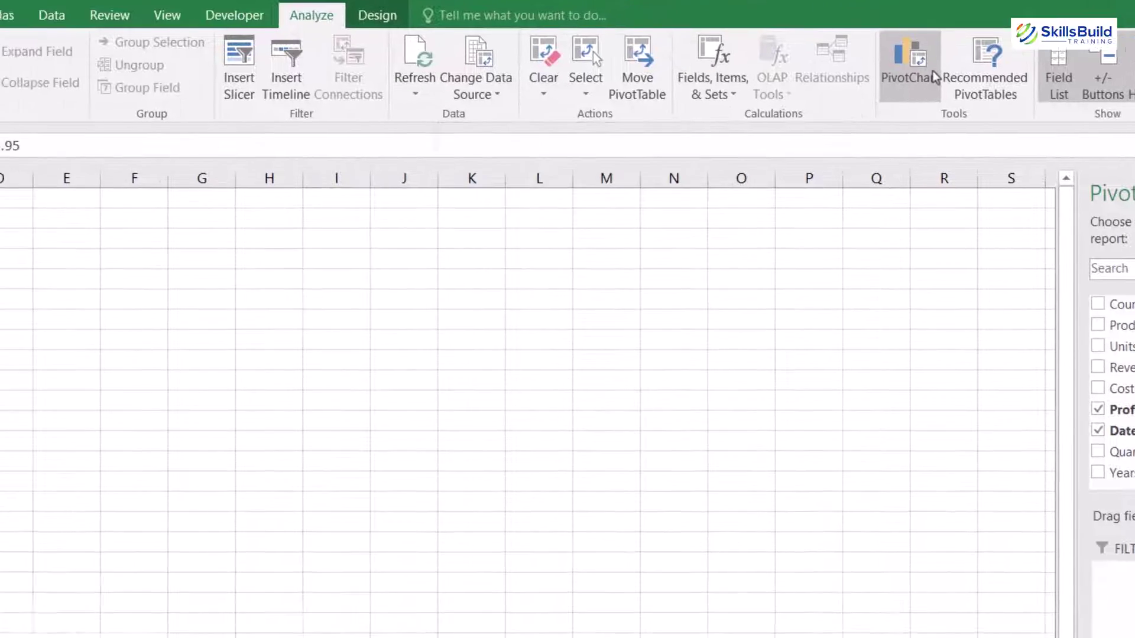
- Insert a line PivotChart of the monthly profit pivot table
left_click(847, 97)
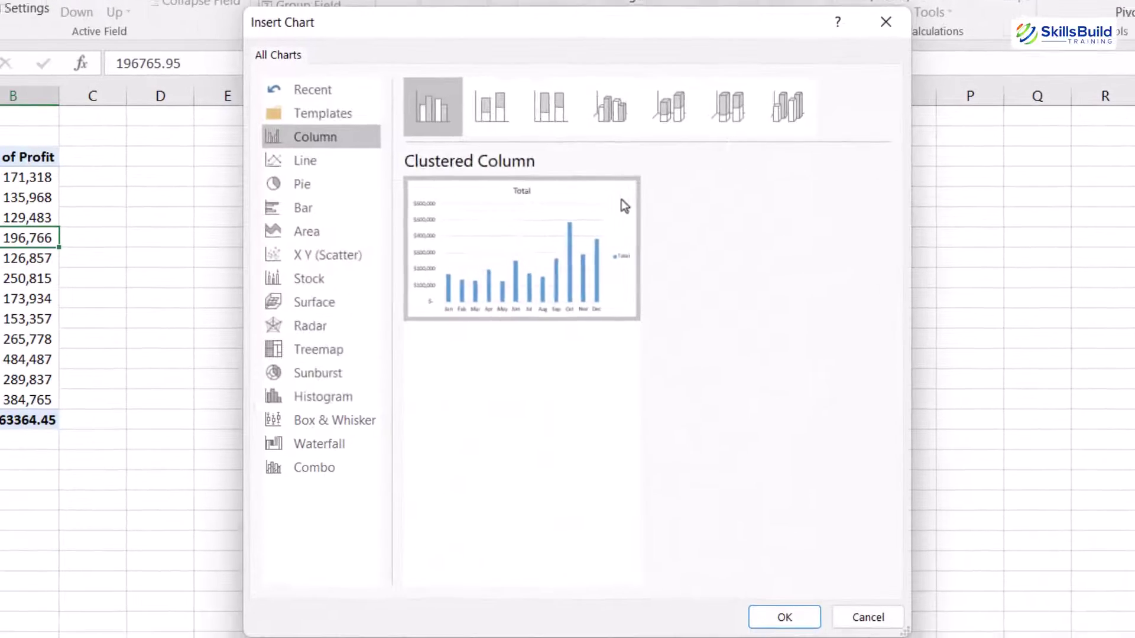
left_click(499, 116)
mouse_move(602, 273)
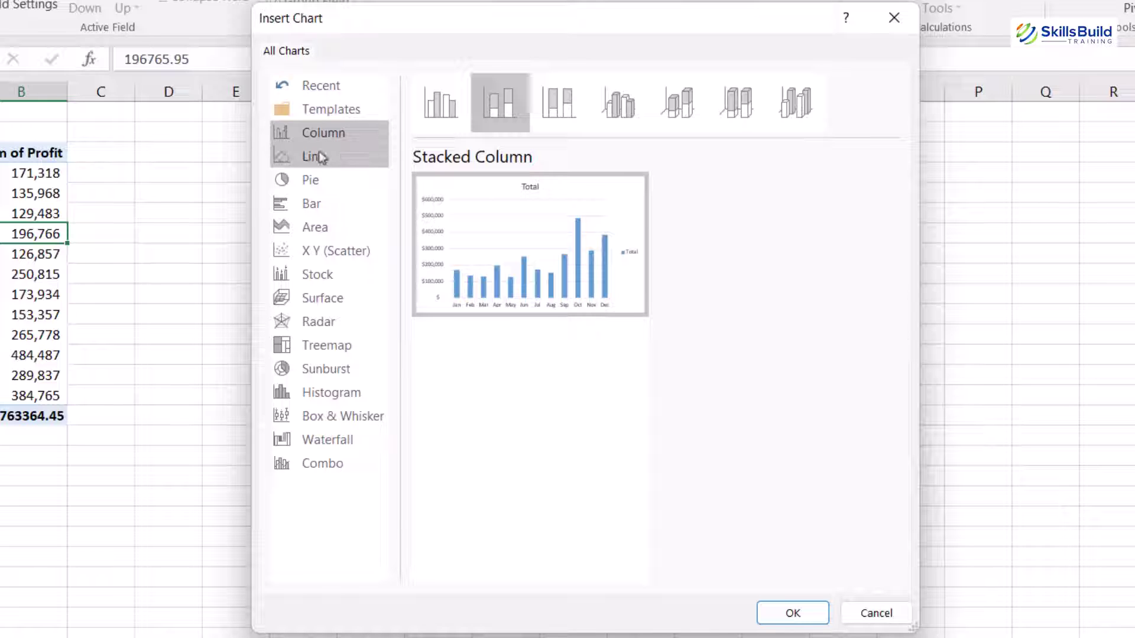
left_click(324, 160)
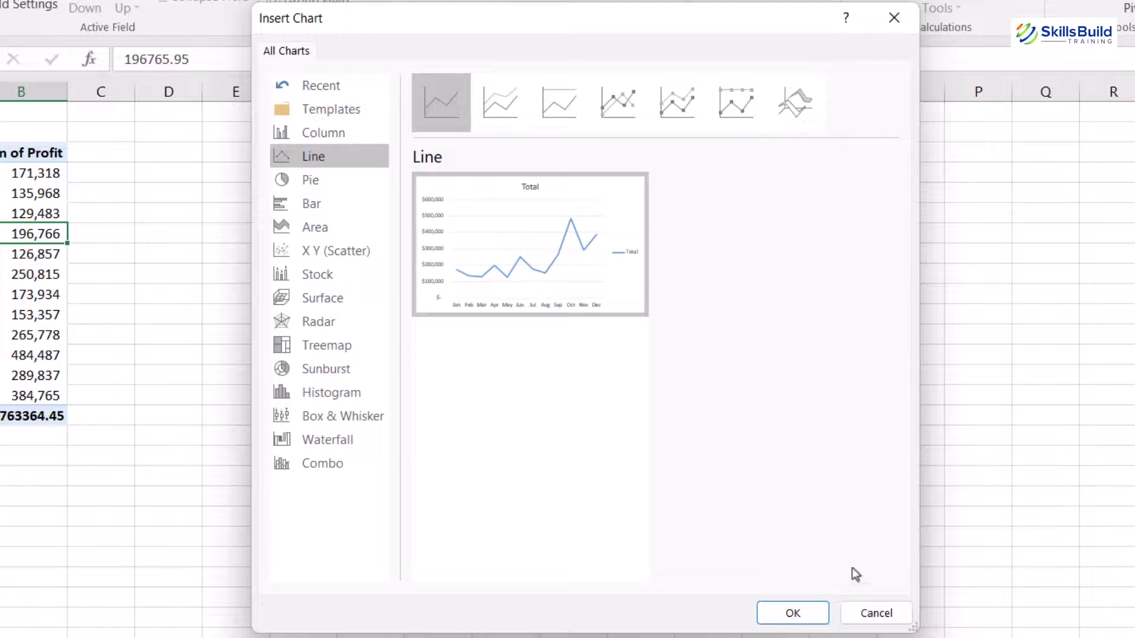
left_click(792, 613)
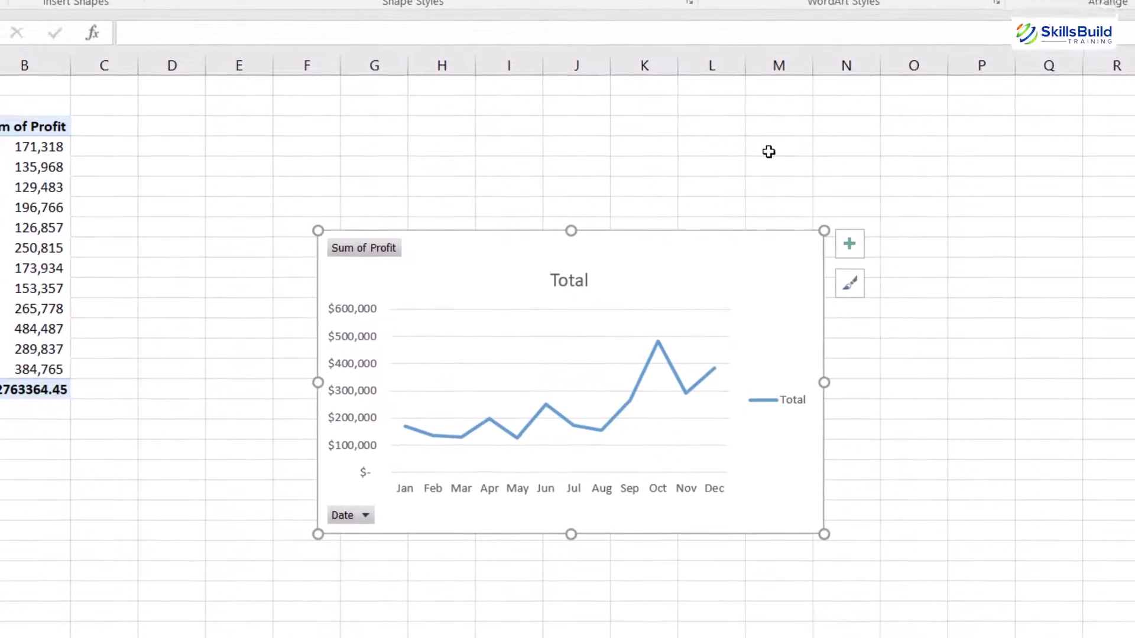
- Hide all field buttons on the line chart and title it 'Profit by Month'
right_click(346, 197)
left_click(451, 420)
type("Profit by Month")
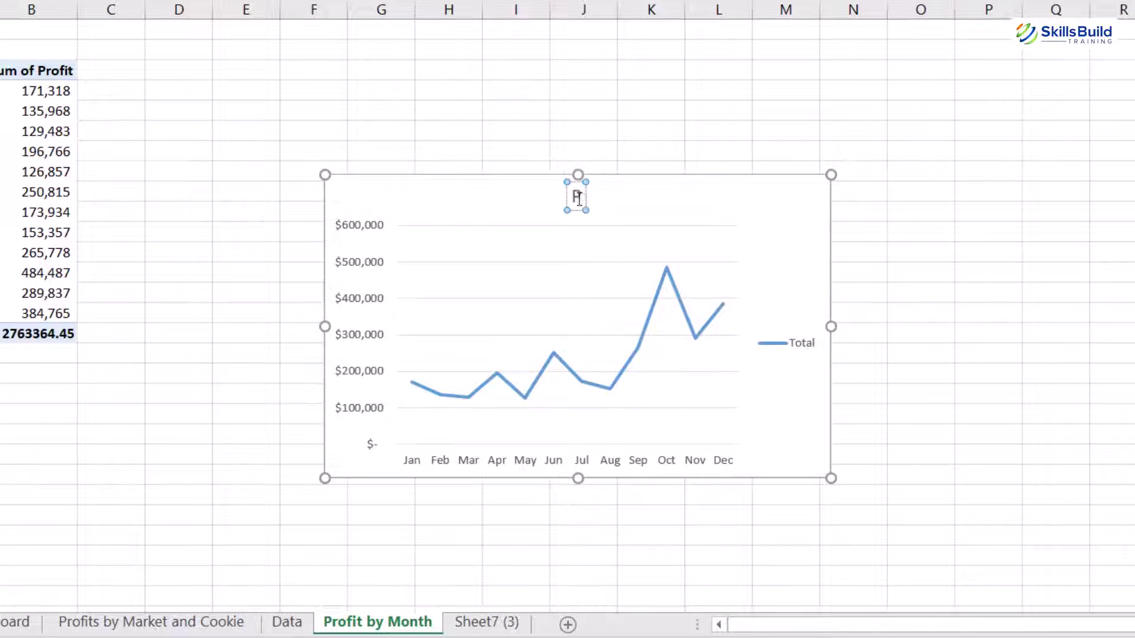
left_click(501, 166)
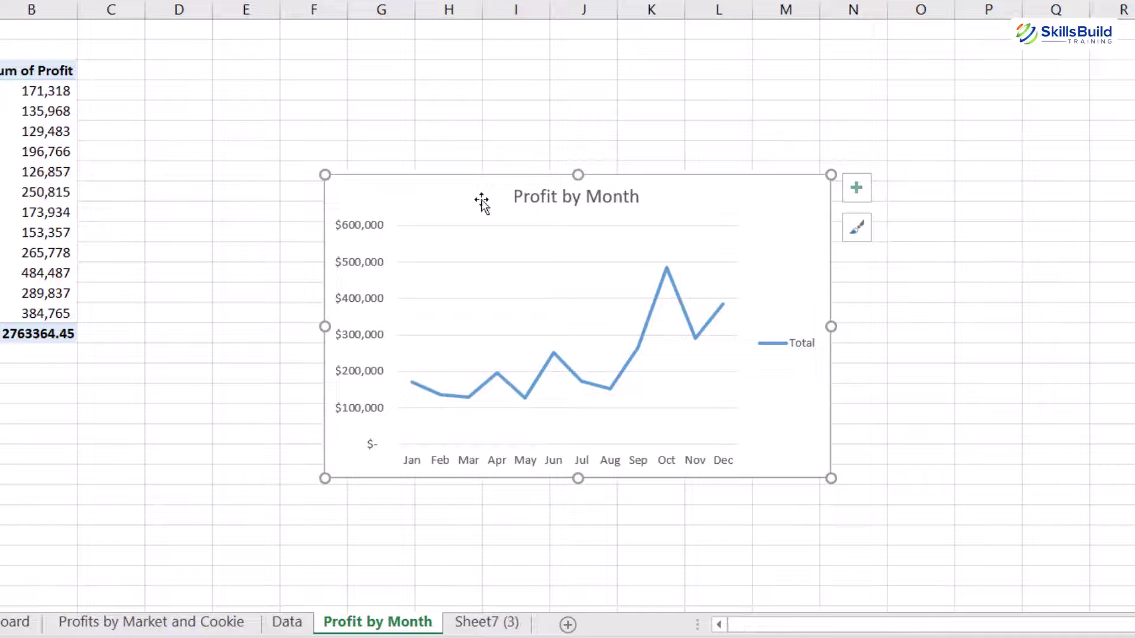
left_click(15, 623)
- Rename the Sheet7 (3) sheet to 'Sales per Month'
left_click(552, 625)
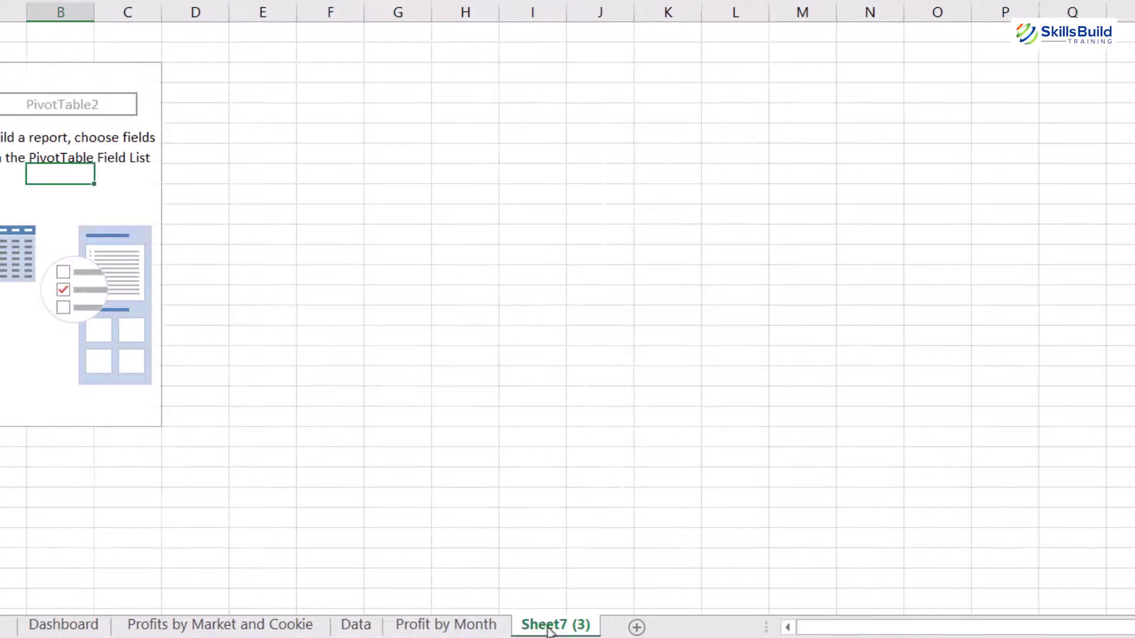
right_click(550, 624)
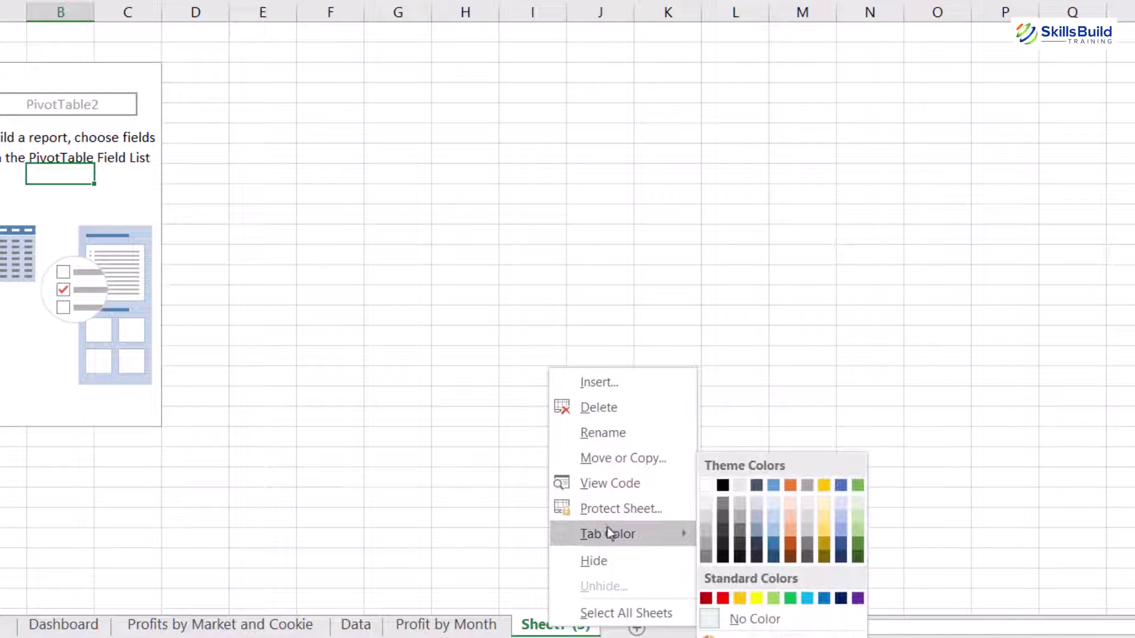
left_click(619, 437)
type("Sales per Mo")
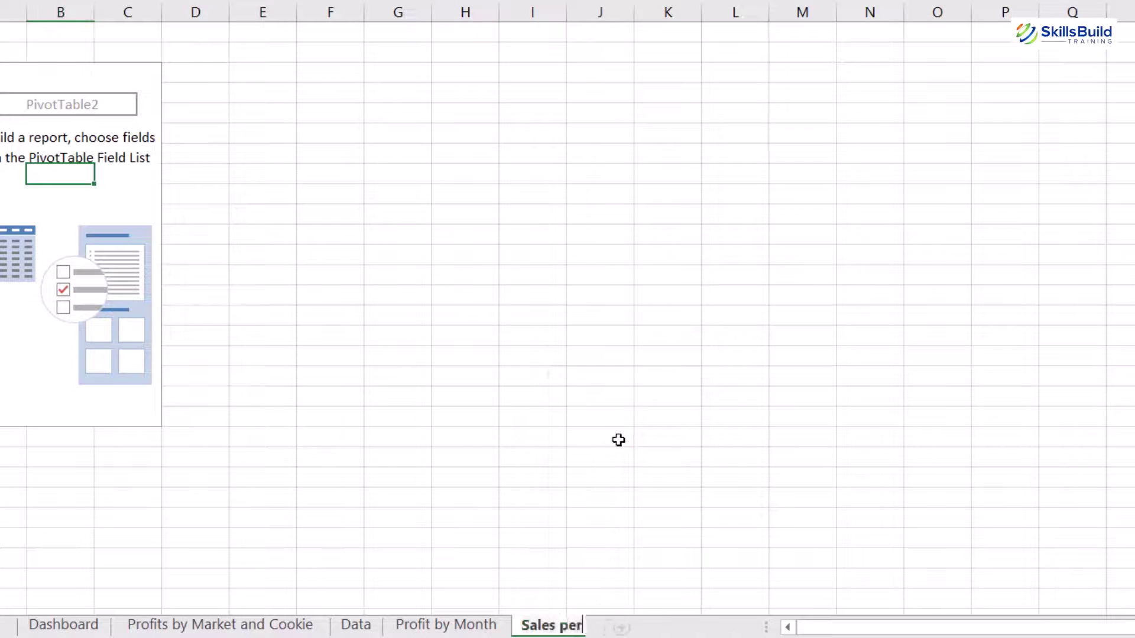
type("nth")
key("Return")
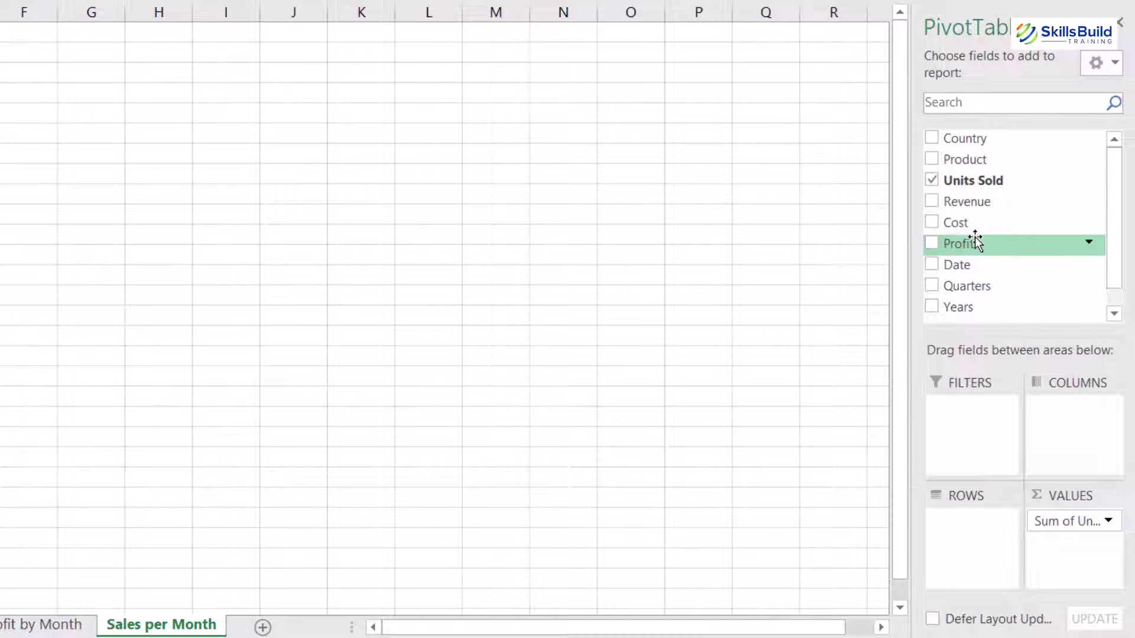
- Rework the pivot rows, removing Quarters and Years so Units Sold totals by month
left_click(938, 309)
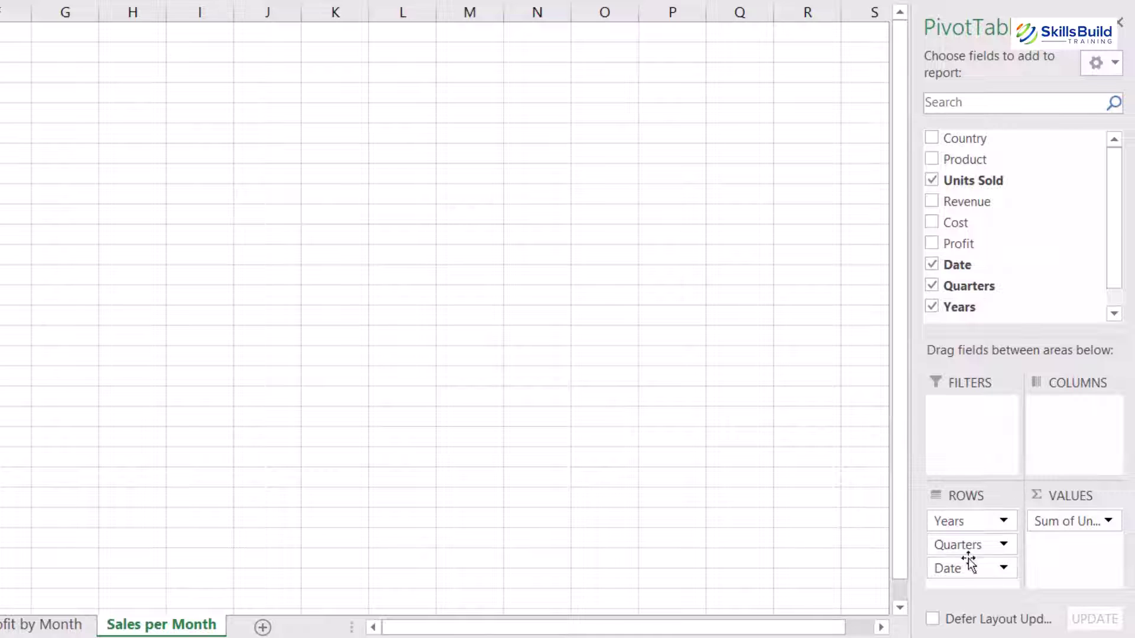
left_click(969, 545)
left_click(998, 496)
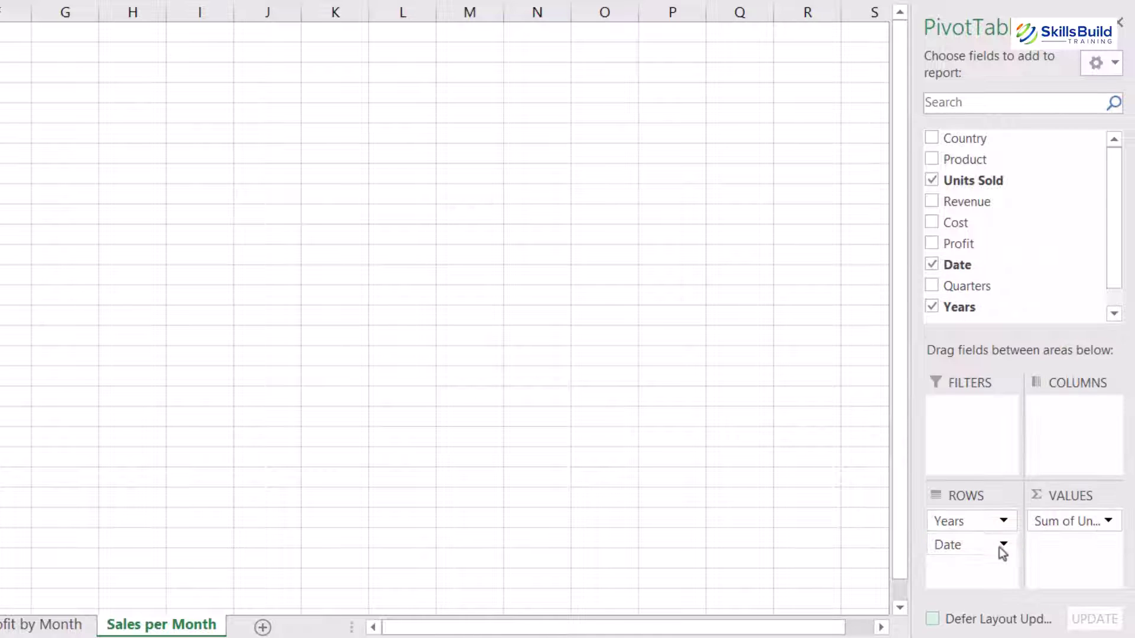
left_click(1003, 522)
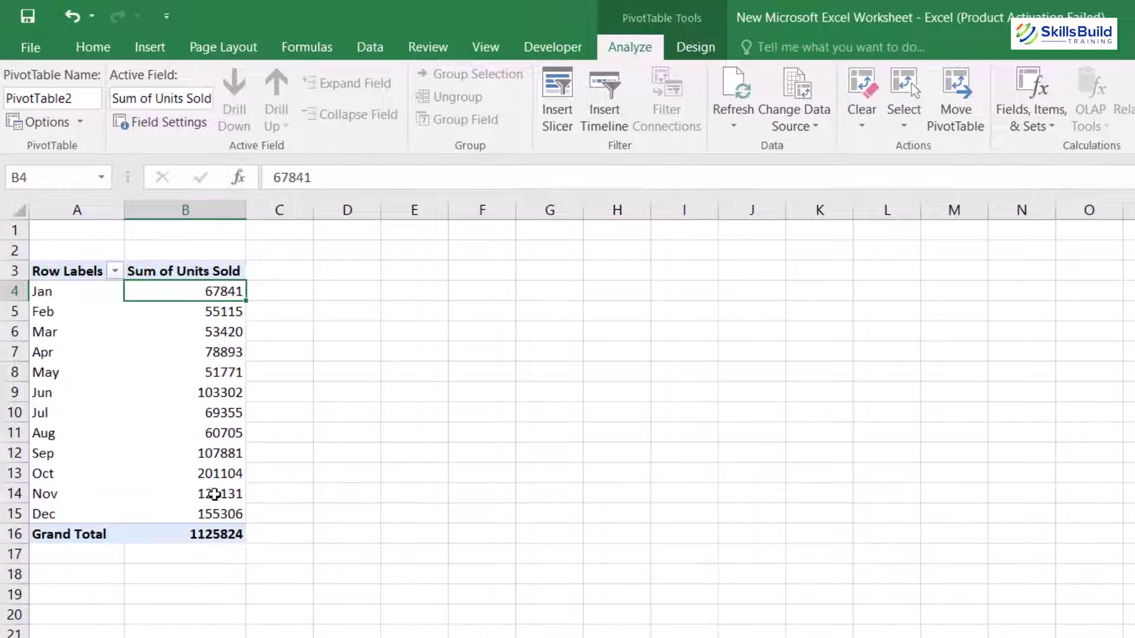
- Insert a line PivotChart from the monthly Units Sold pivot table
left_click(152, 356)
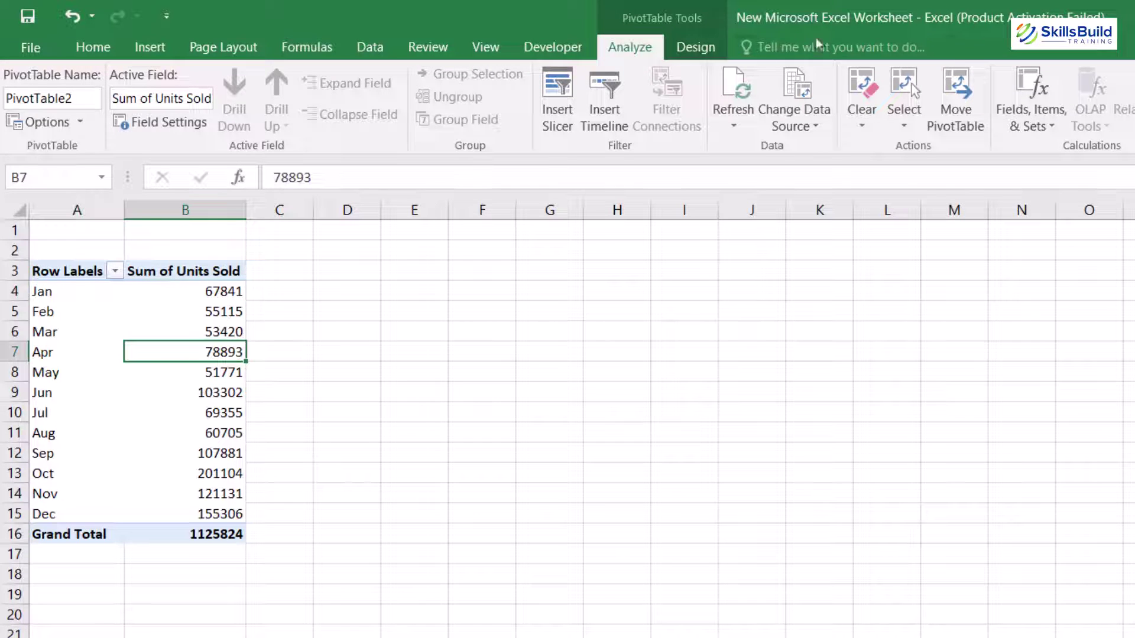
key("alt+j")
key("t")
key("c")
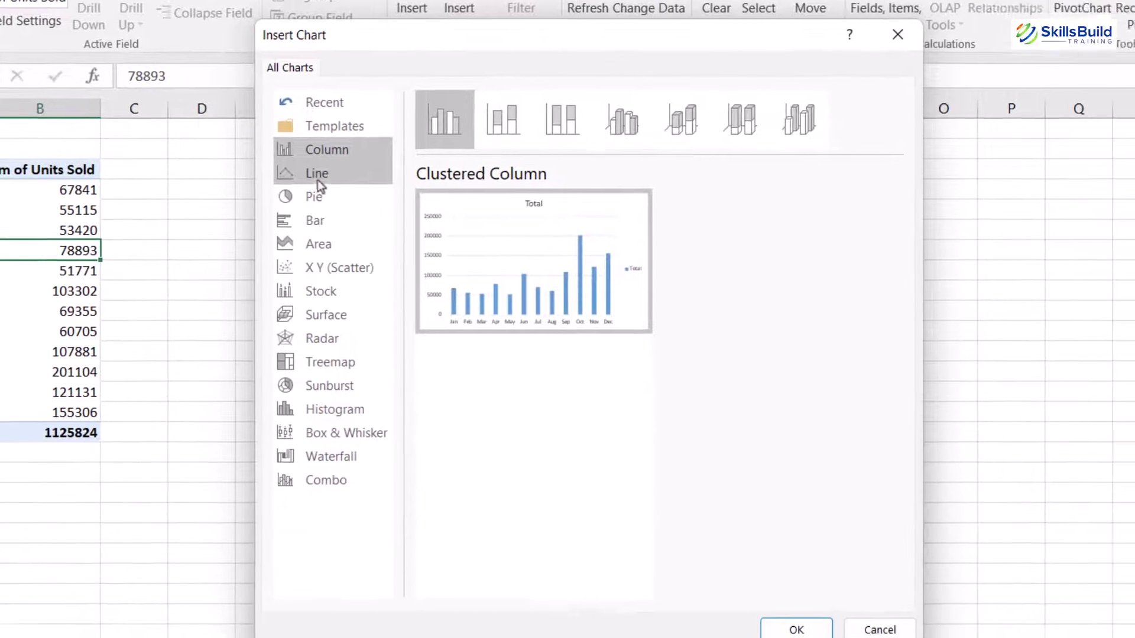
left_click(462, 274)
left_click(952, 637)
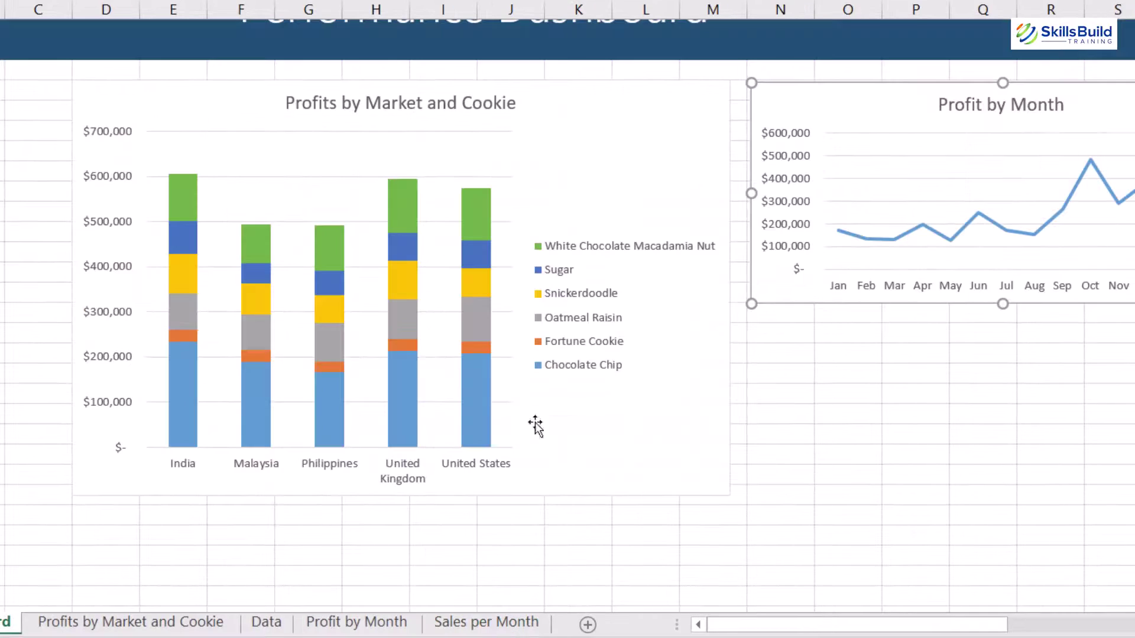
- Paste the line chart onto the Dashboard beneath the Profit by Month chart
left_click(942, 401)
key("ctrl+v")
left_click_drag(1049, 413, 919, 335)
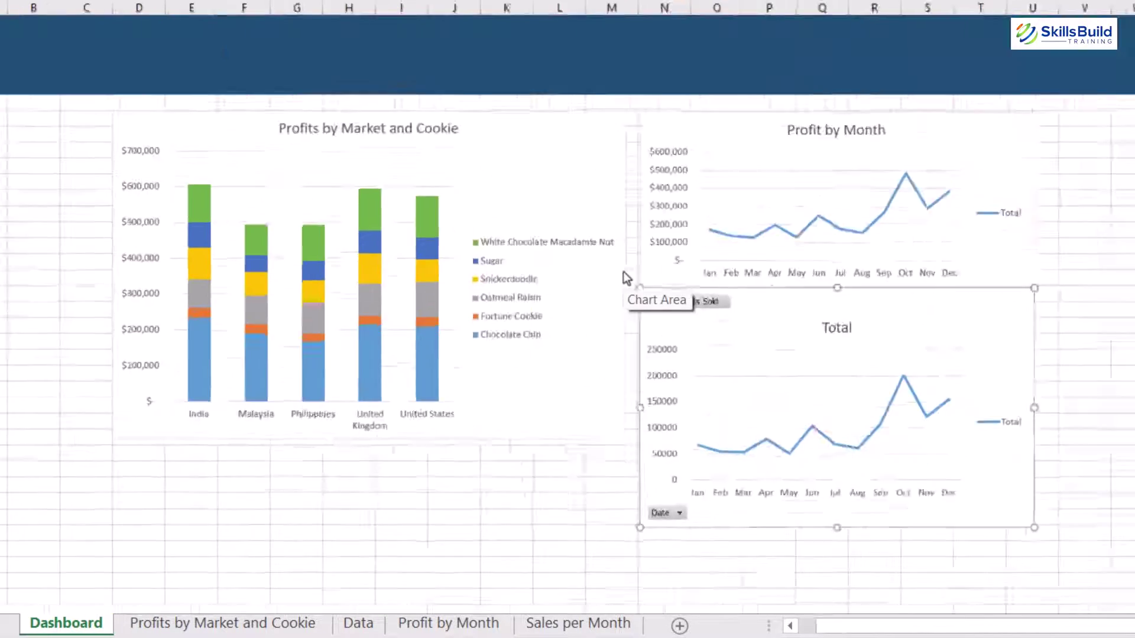
- Hide all field buttons on the new Units Sold line chart
right_click(623, 271)
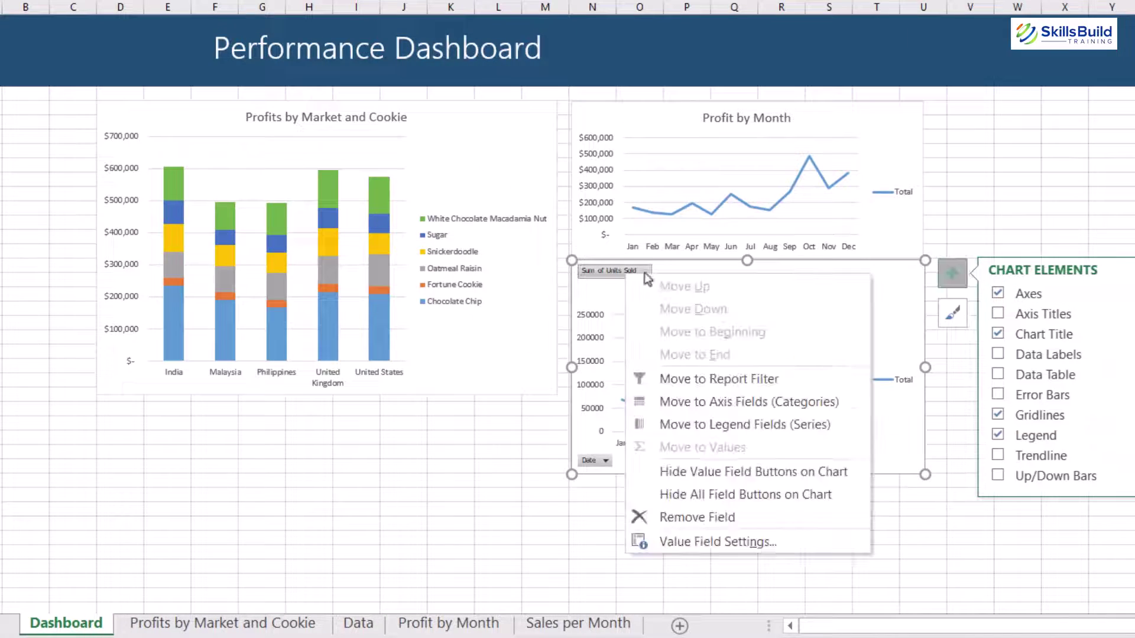
left_click(699, 494)
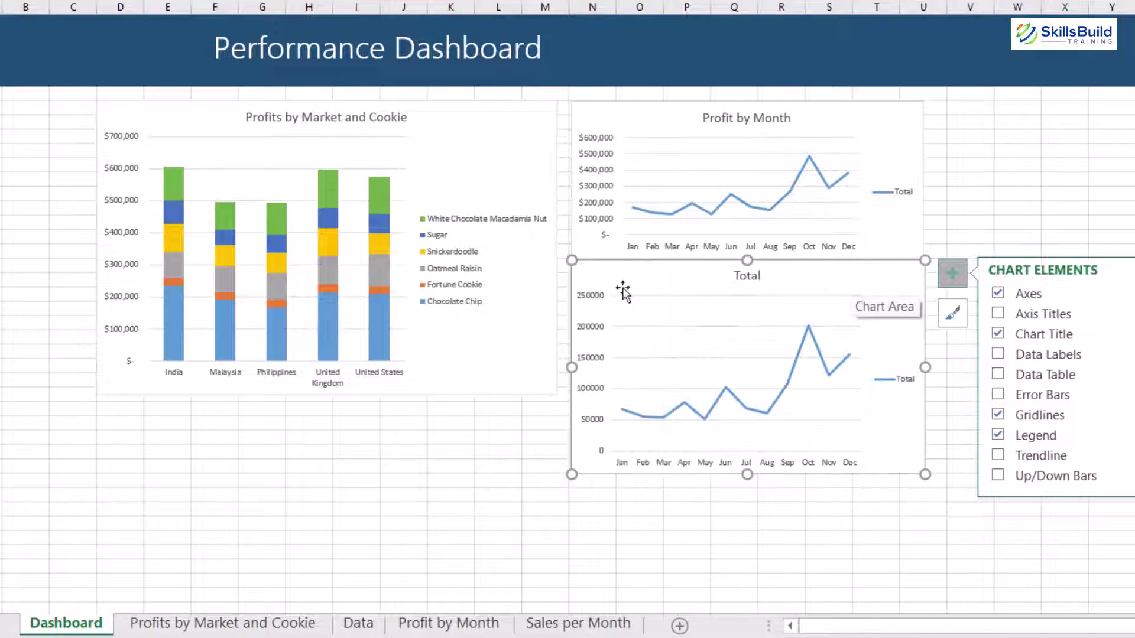
left_click(866, 151)
- Enlarge the Profits by Market and Cookie chart by dragging its corner
left_click(461, 134)
left_click_drag(98, 394, 26, 448)
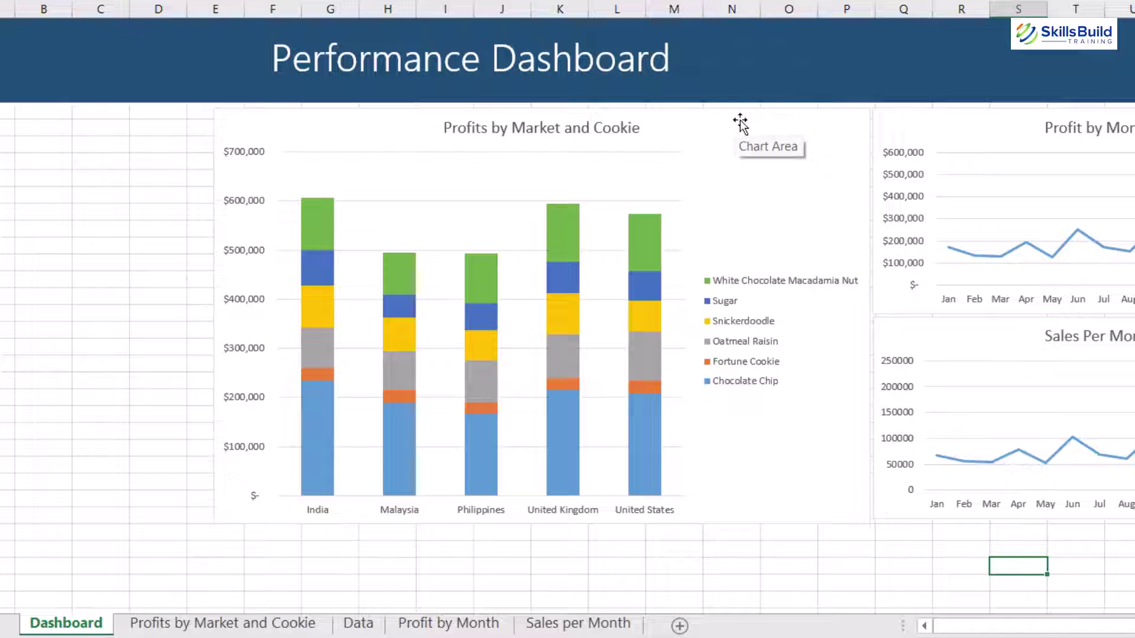
left_click(733, 124)
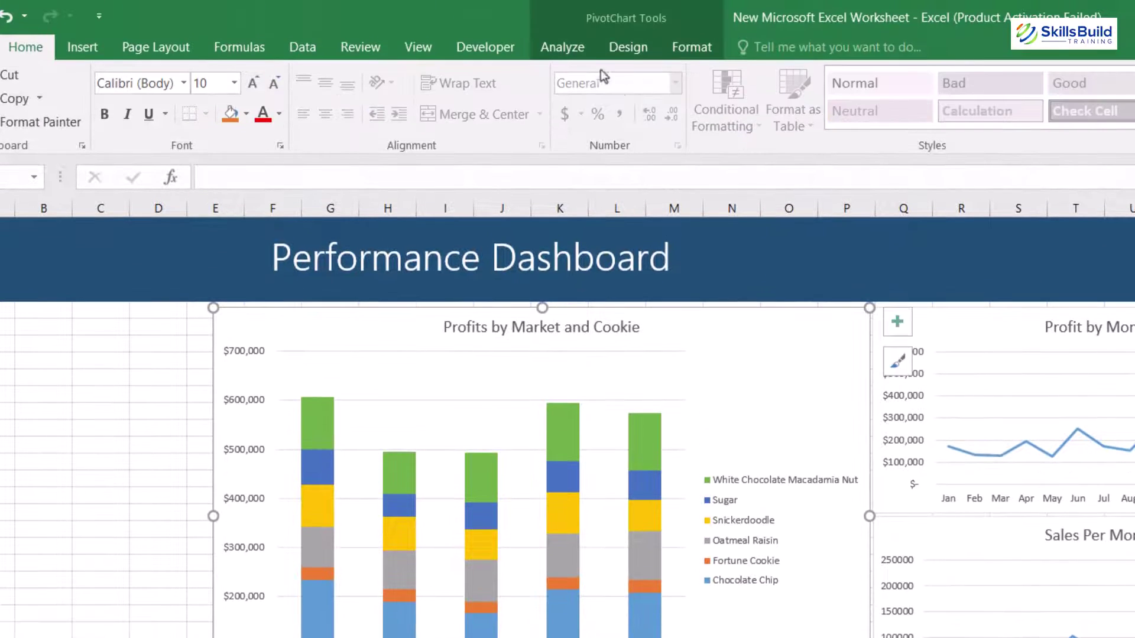
- Insert a Date timeline from the PivotChart Analyze tools
left_click(577, 48)
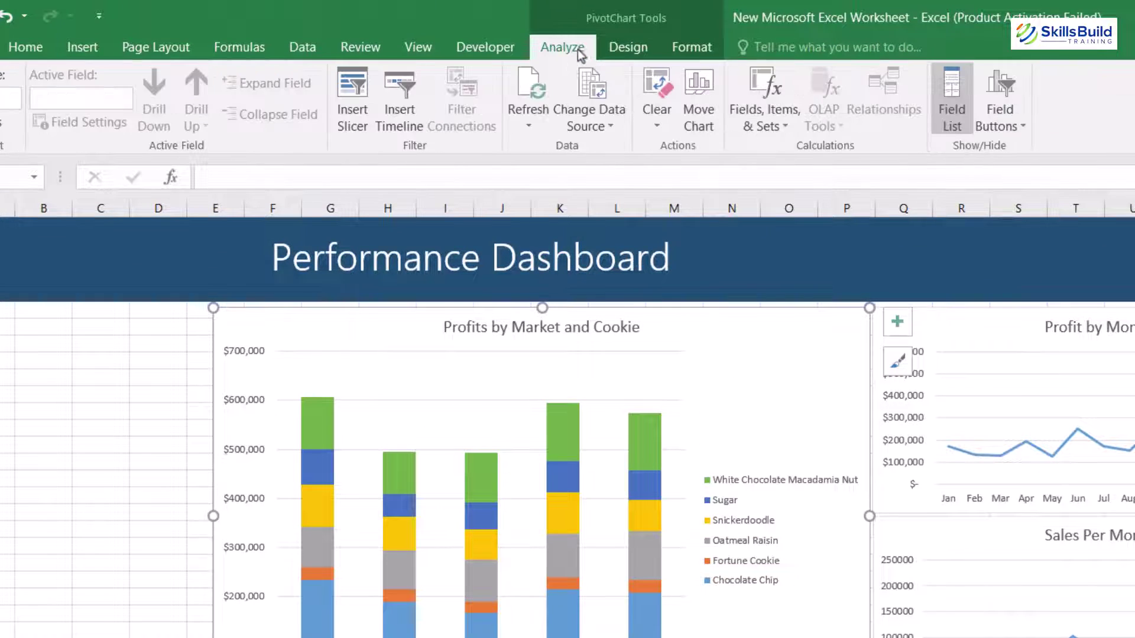
left_click(396, 105)
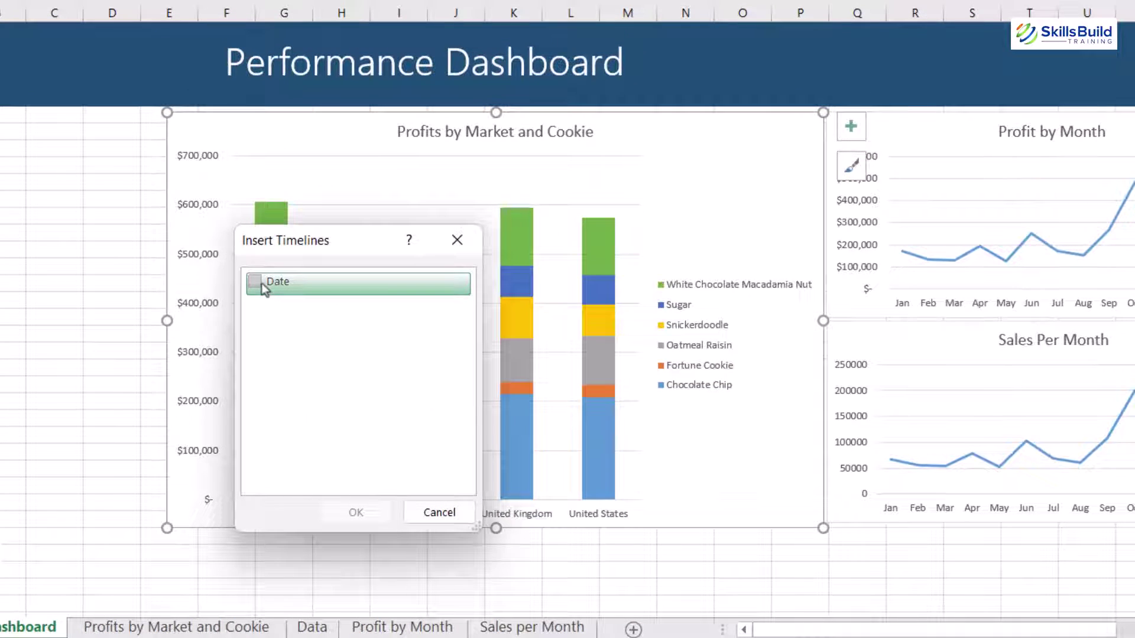
left_click(262, 282)
left_click(350, 514)
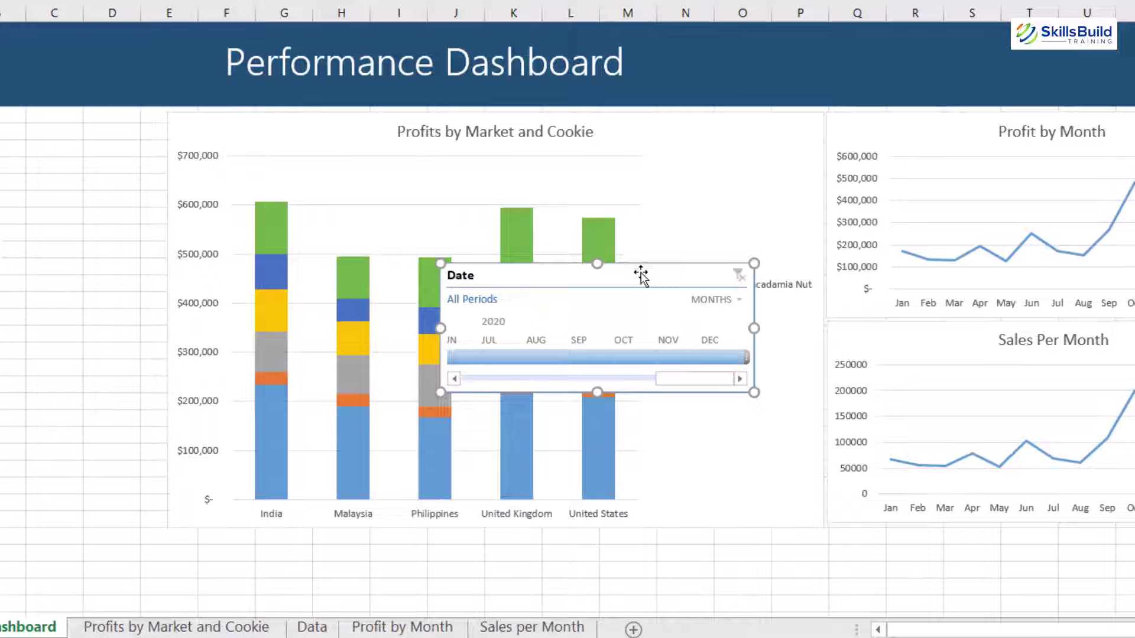
- Move the Date timeline to the dashboard's top-left corner and make it narrower
left_click_drag(637, 273, 112, 127)
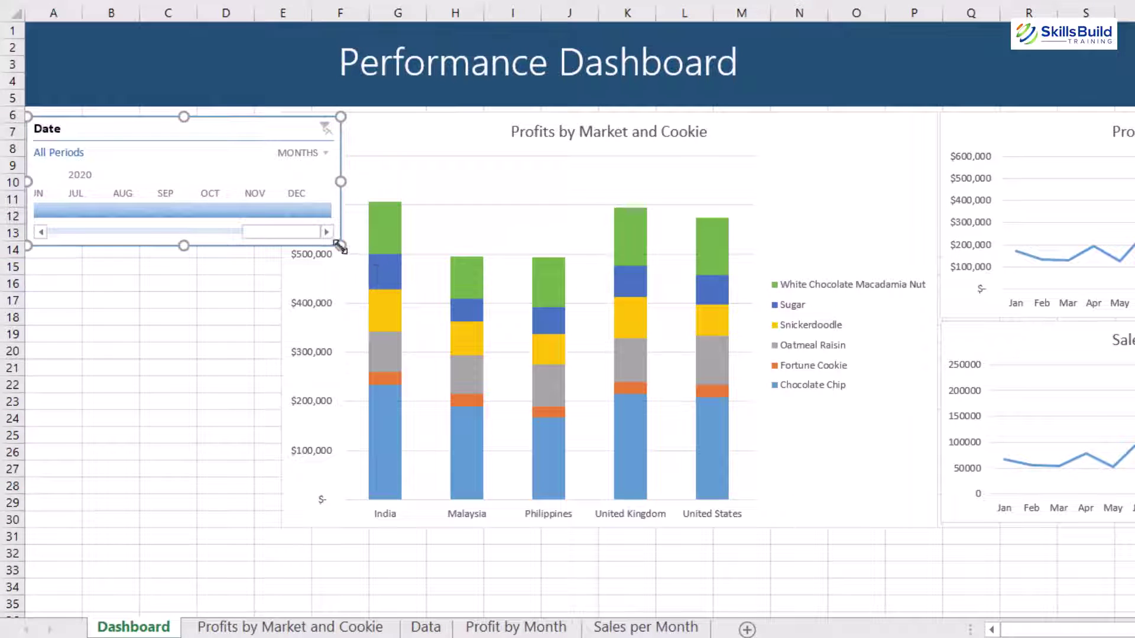
left_click_drag(316, 242, 275, 259)
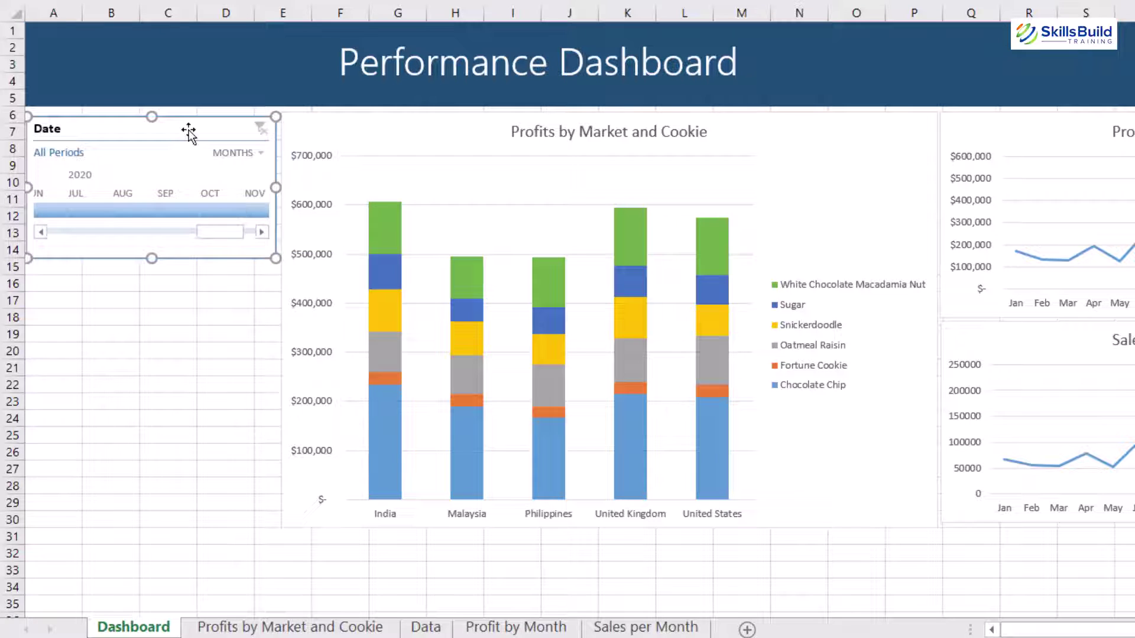
left_click_drag(188, 132, 187, 126)
left_click(234, 284)
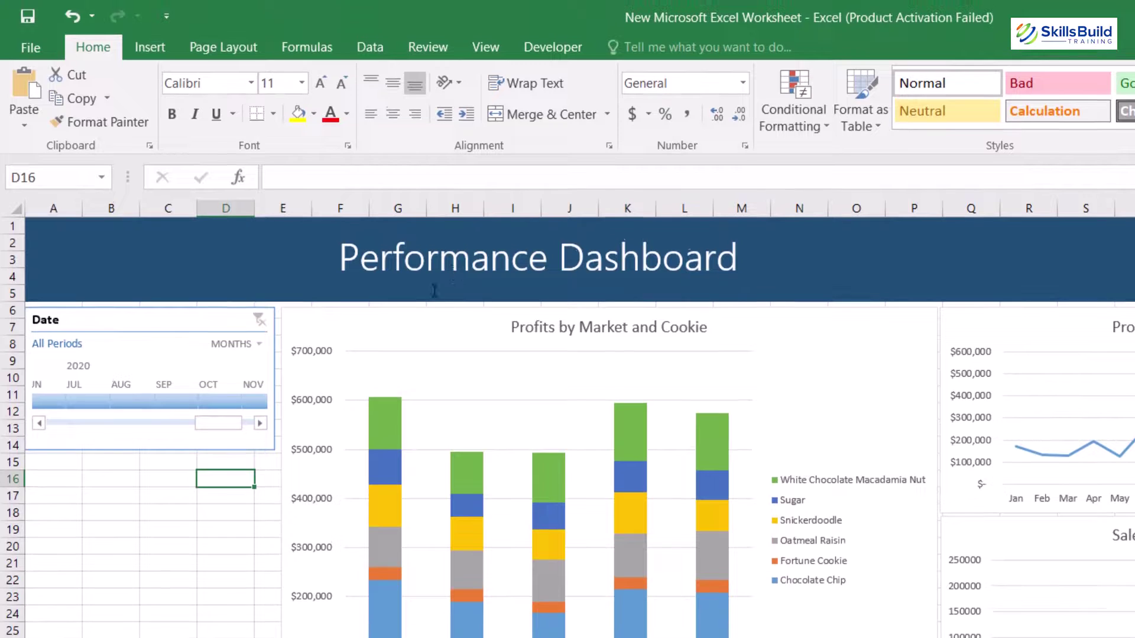
left_click(770, 336)
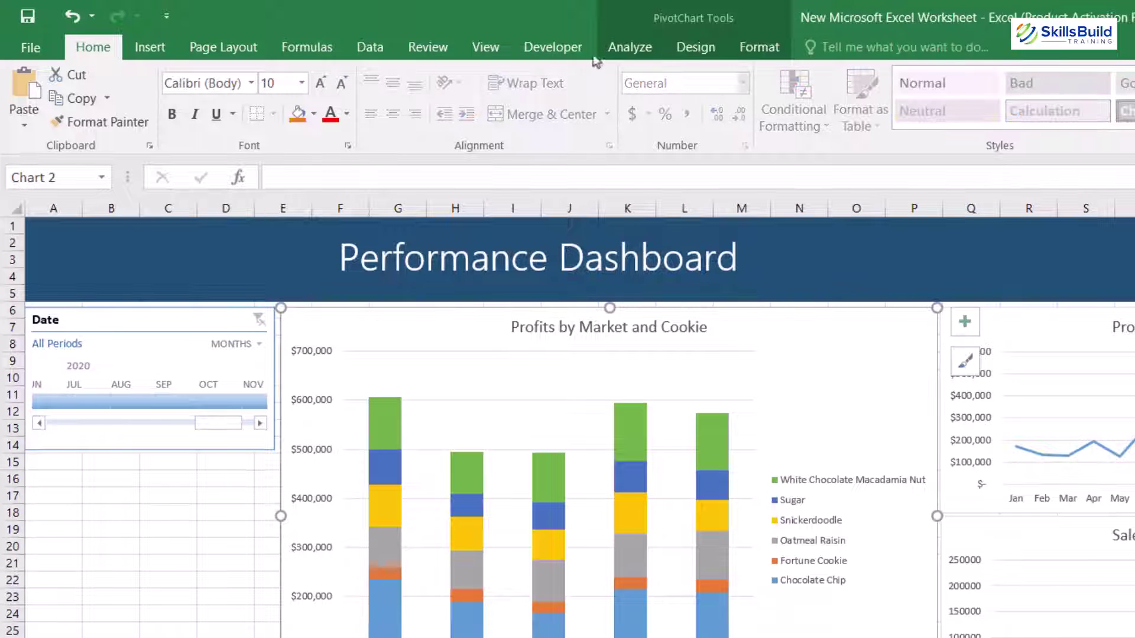
- Insert Country and Product slicers and move the Product slicer next to the Date timeline
left_click(629, 47)
left_click(419, 97)
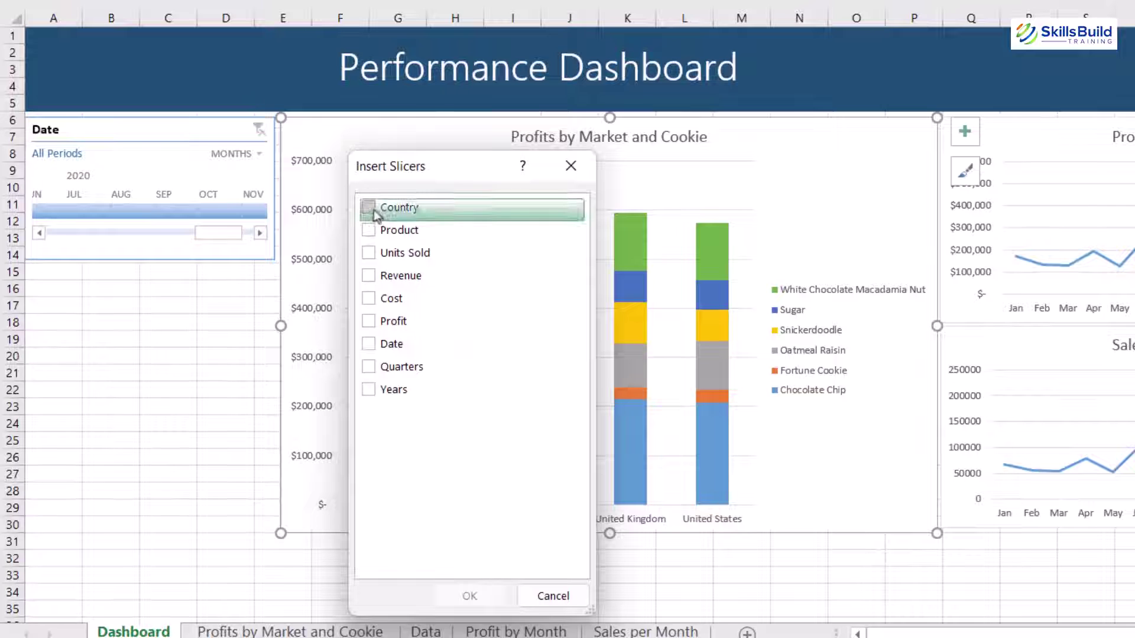
left_click(372, 210)
left_click(370, 231)
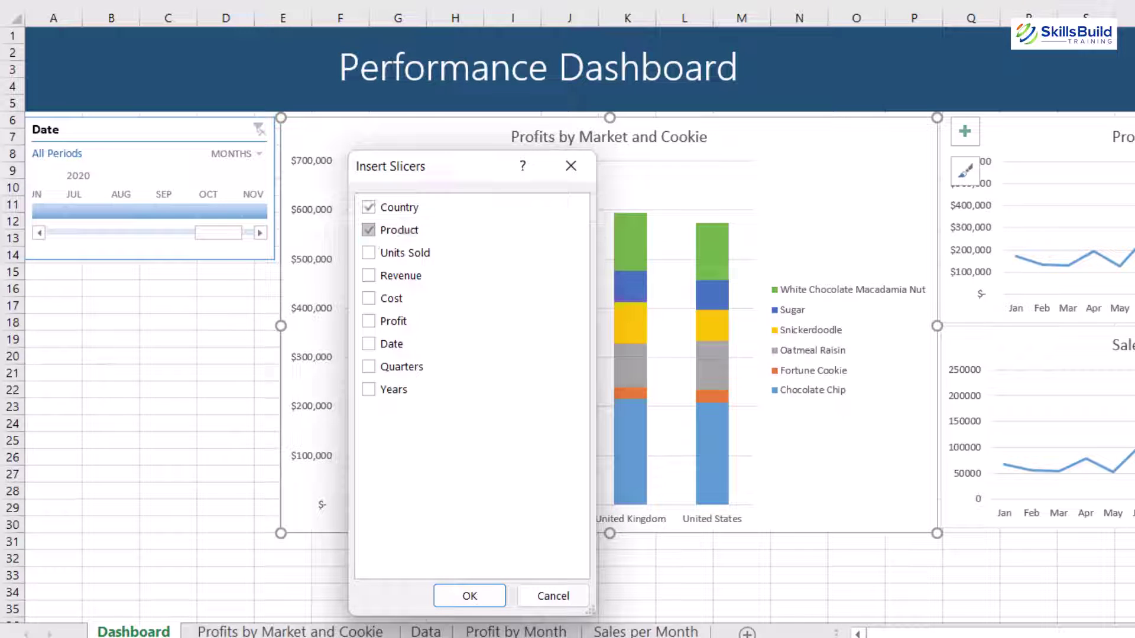
left_click(469, 596)
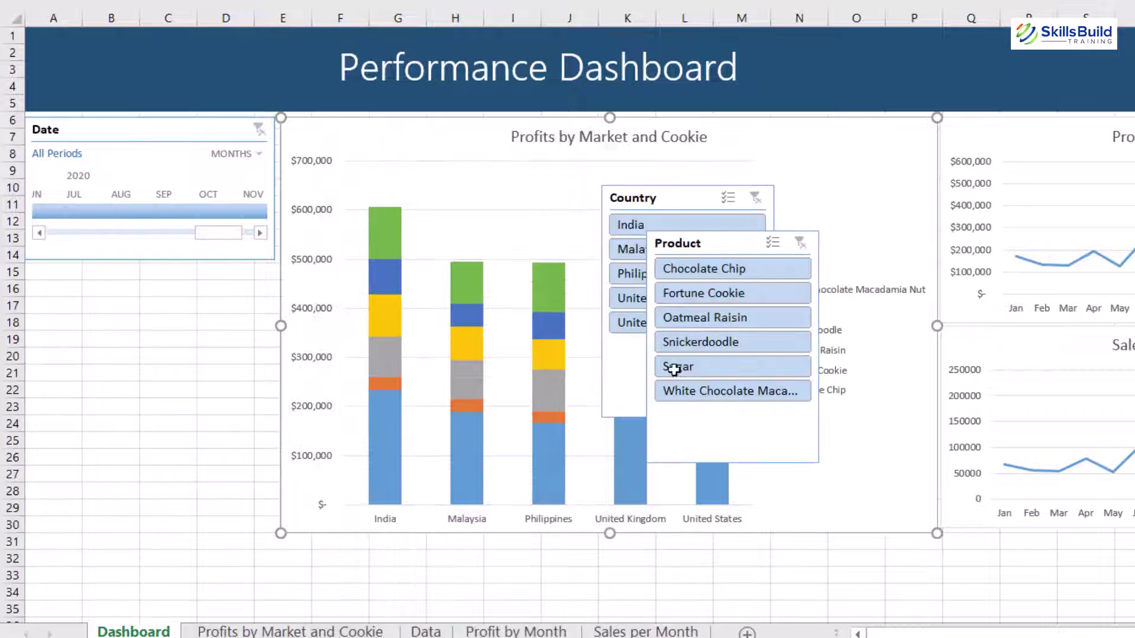
left_click_drag(752, 243, 379, 166)
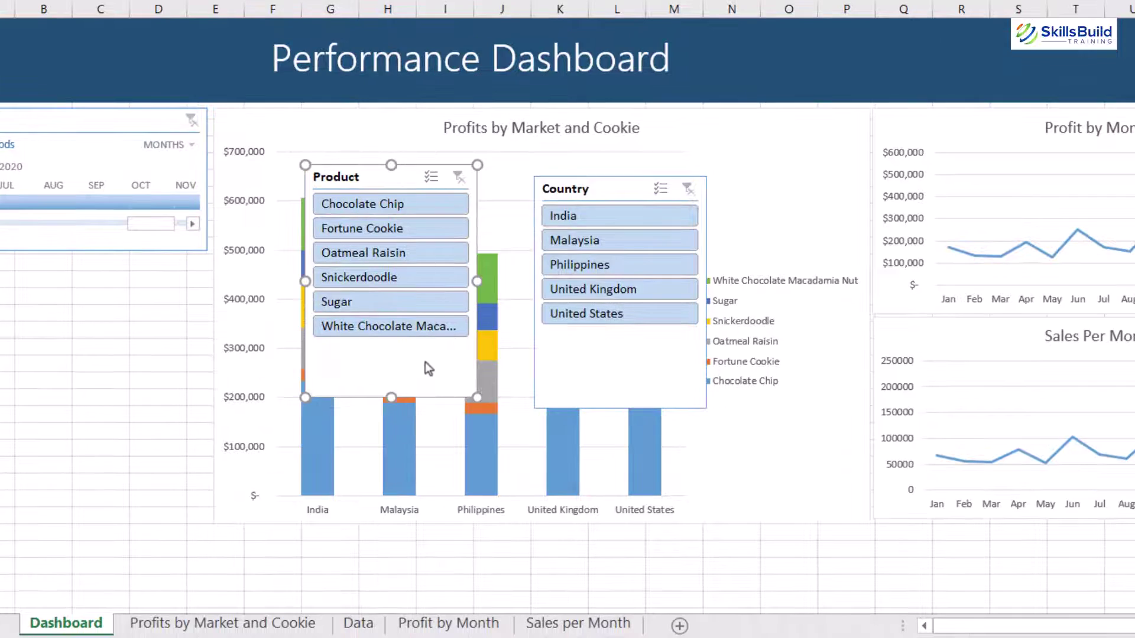
- Turn off the headers on both the Product and Country slicers
right_click(425, 362)
left_click(453, 347)
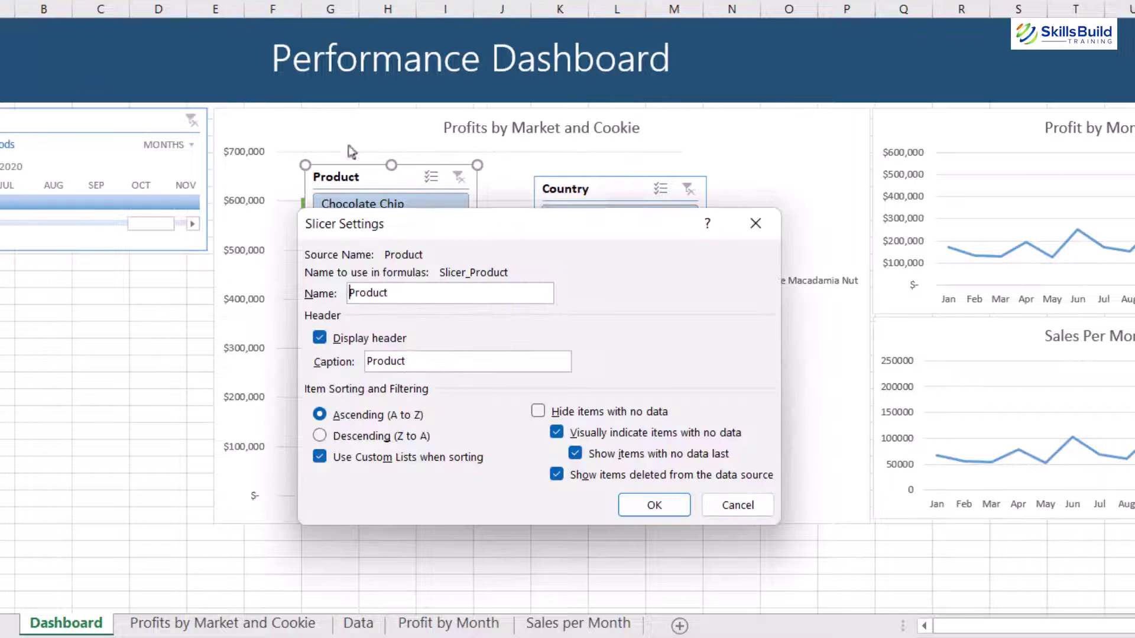
left_click(654, 504)
left_click(608, 372)
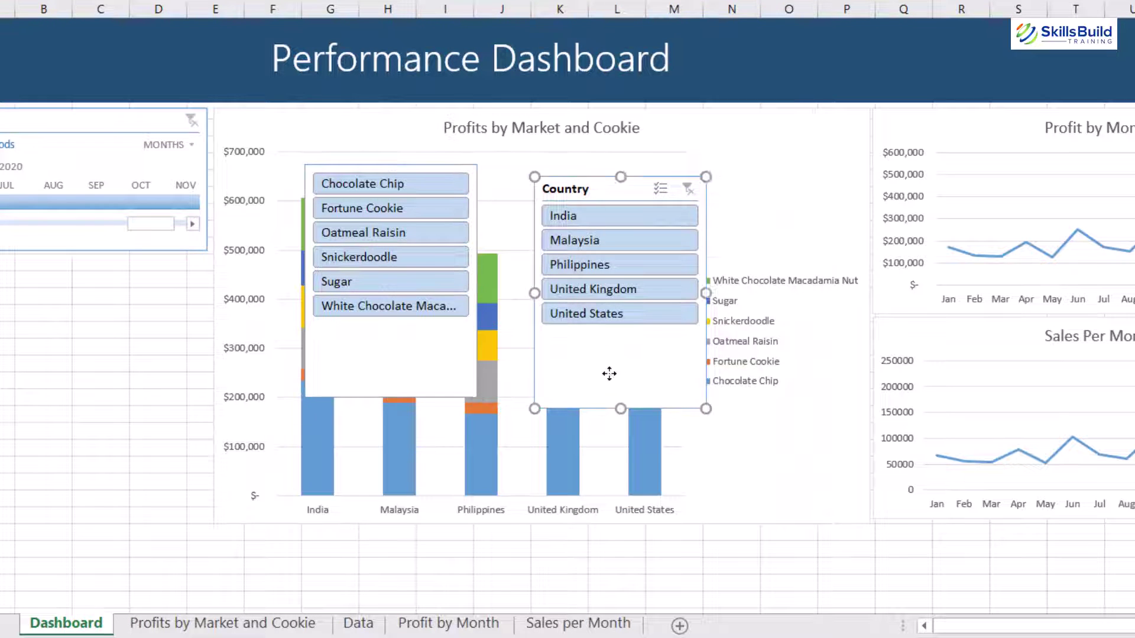
right_click(608, 372)
left_click(683, 361)
left_click(495, 353)
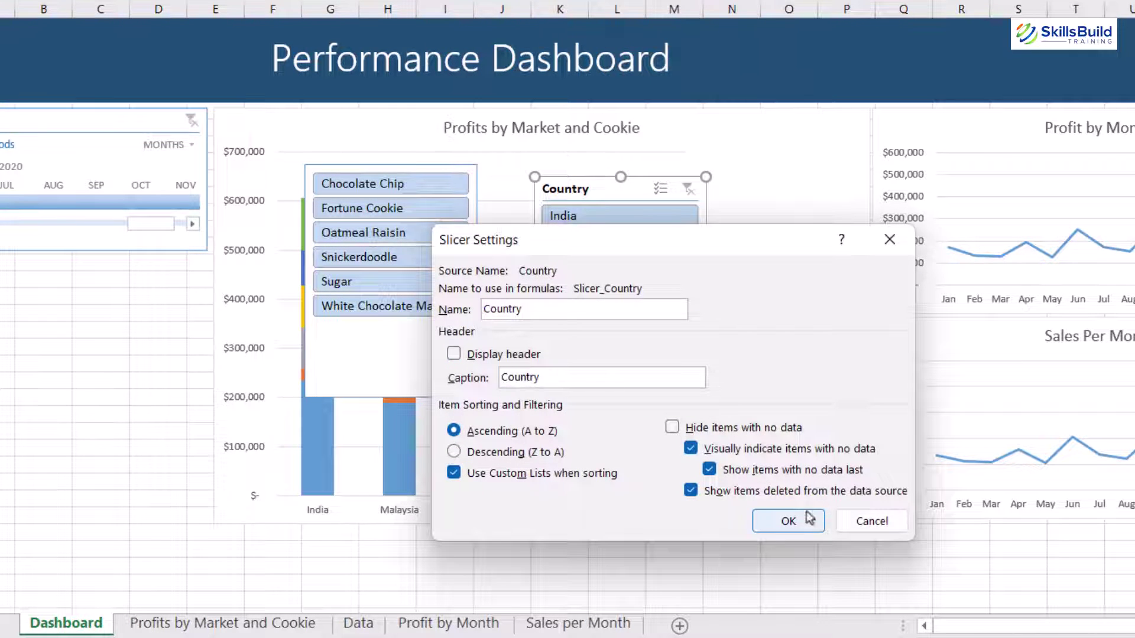
left_click(788, 519)
- Shorten the Product slicer and place the Country slicer under the timeline at matching width
left_click(397, 397)
left_click_drag(392, 396, 392, 324)
left_click(680, 248)
left_click_drag(662, 175, 82, 260)
left_click_drag(150, 270, 149, 269)
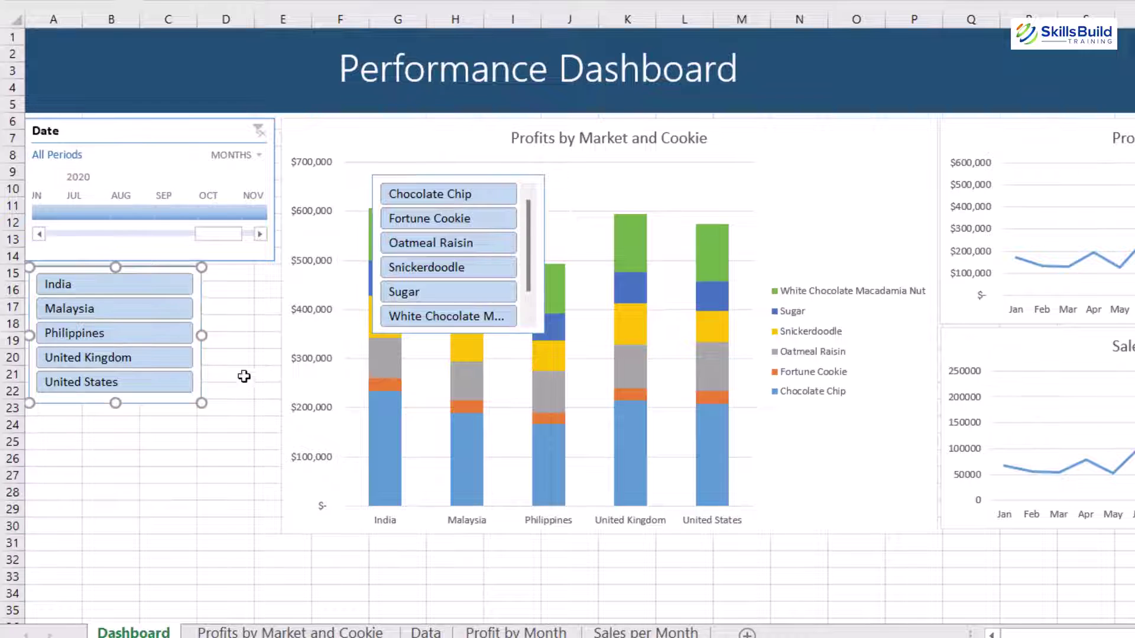
left_click_drag(203, 412, 272, 433)
left_click_drag(151, 433, 154, 403)
- Move the Product slicer below the Country slicer and widen it to show all names
left_click_drag(538, 185, 196, 414)
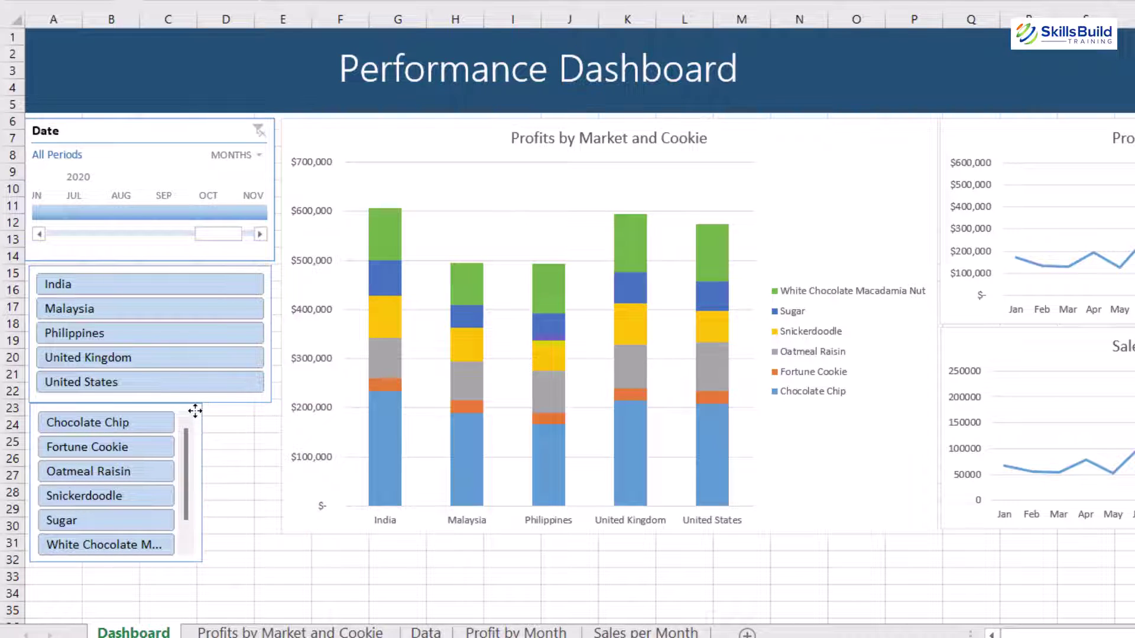
left_click_drag(202, 483, 267, 483)
left_click(320, 559)
scroll(253, 477, "down", 1)
scroll(253, 470, "up", 1)
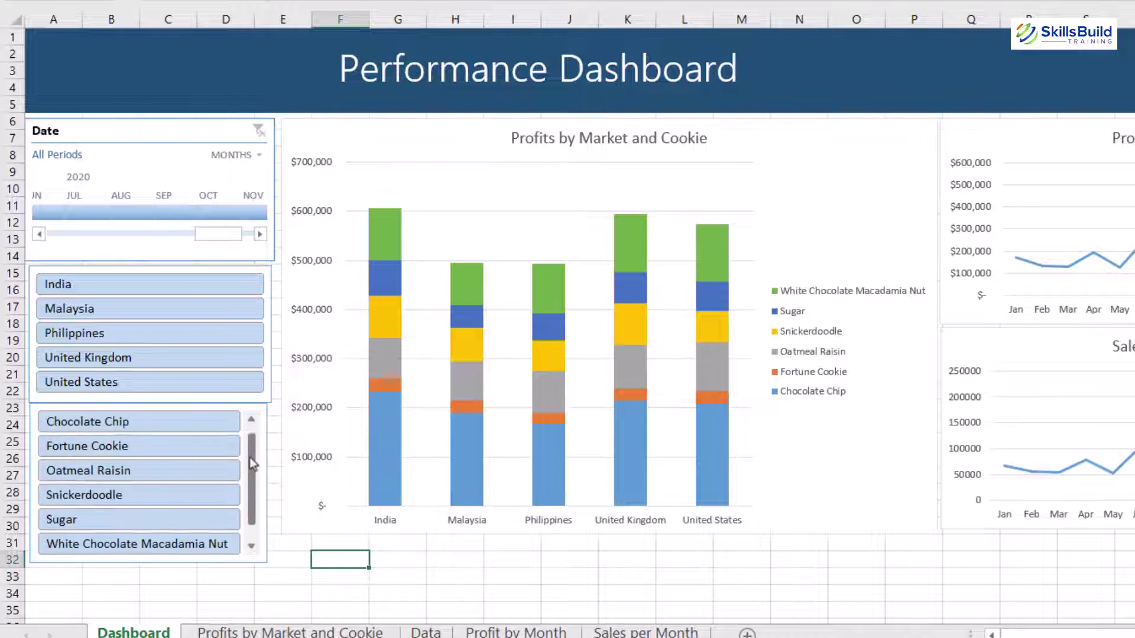
left_click(264, 561)
left_click_drag(266, 567, 269, 570)
- Filter the dashboard to June 2020, India and Fortune Cookie
left_click(49, 212)
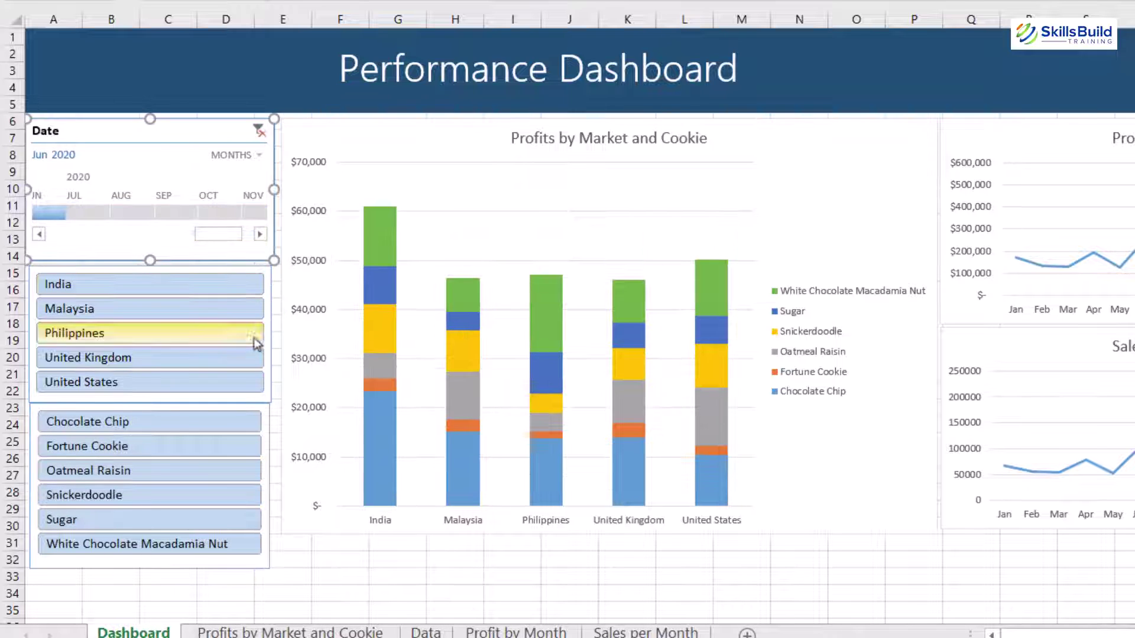
left_click(119, 275)
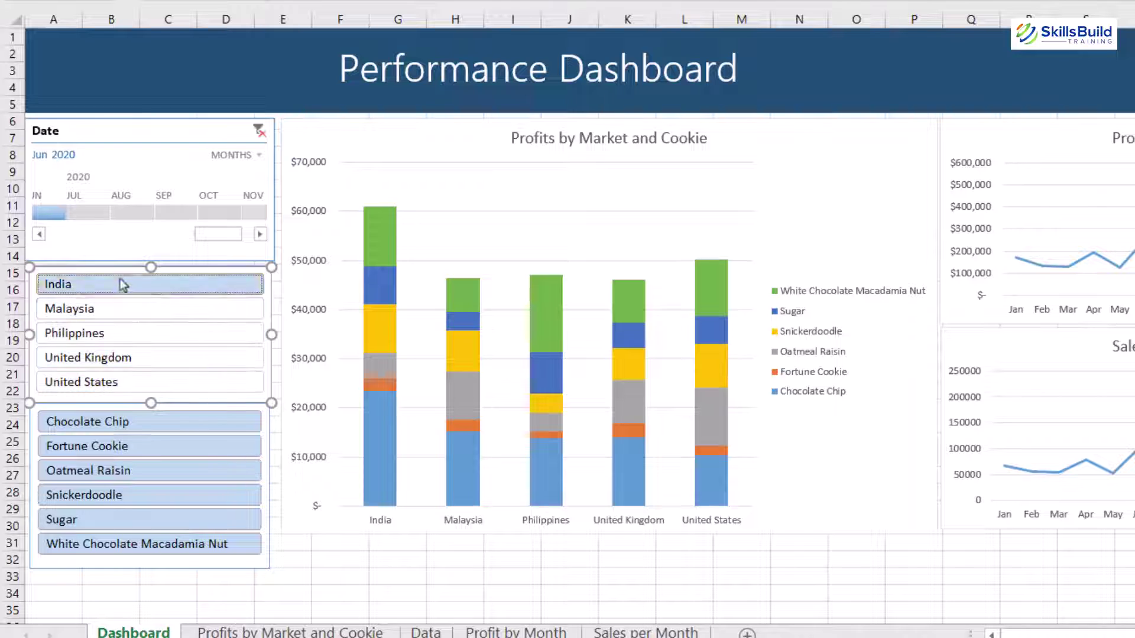
left_click(142, 444)
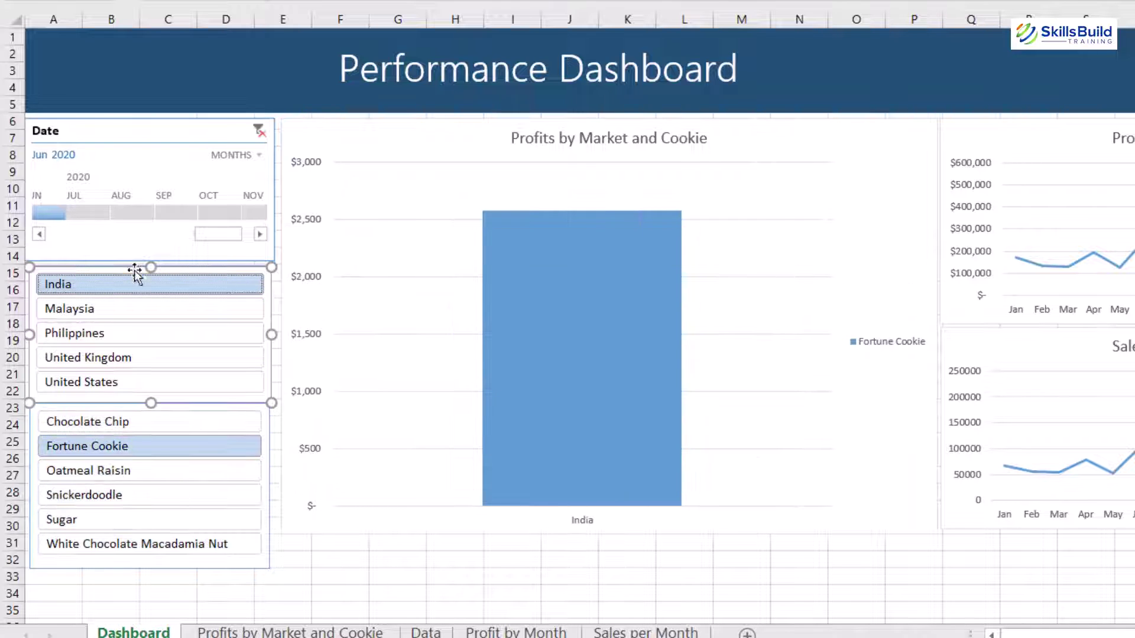
- Connect the Date timeline to the Sales per Month PivotTable via Report Connections
left_click(105, 170)
right_click(150, 187)
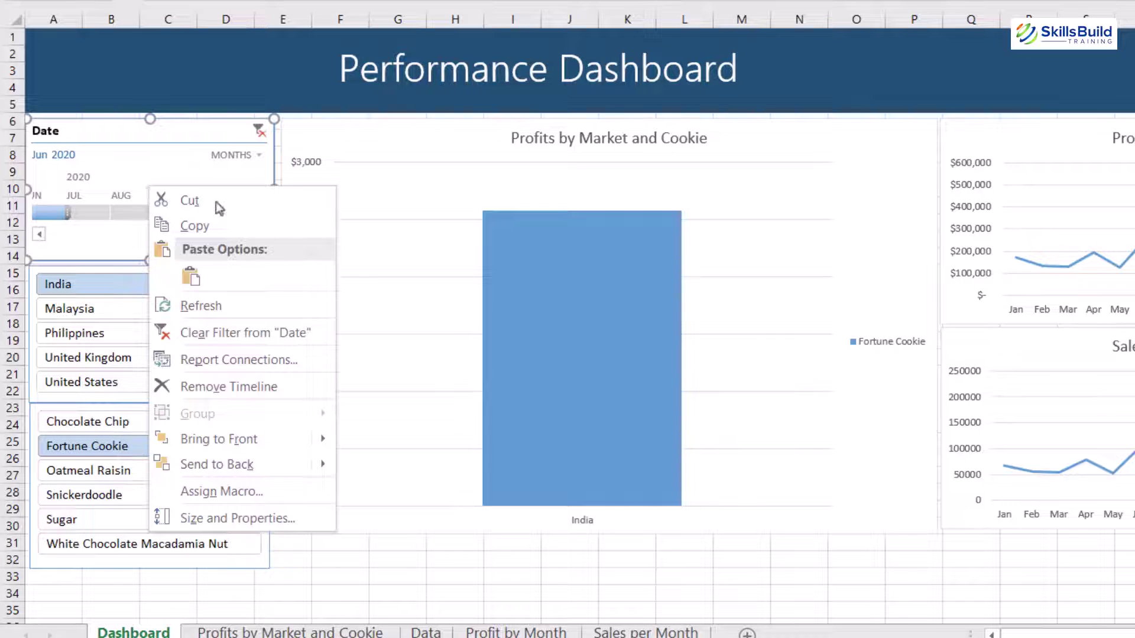
left_click(252, 357)
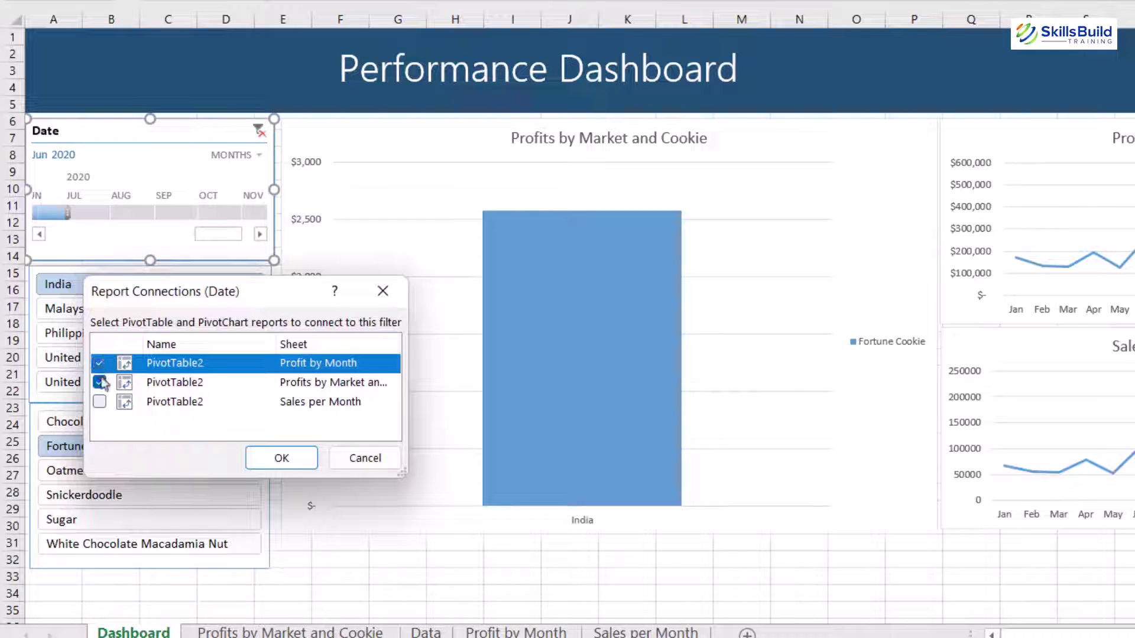
left_click(99, 402)
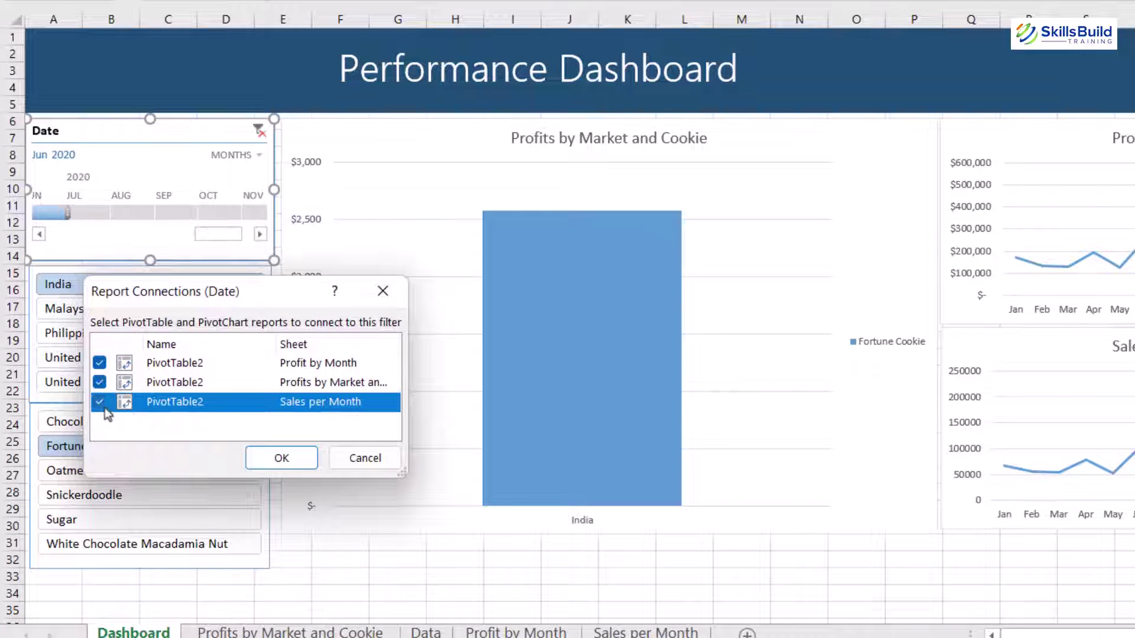
left_click(281, 459)
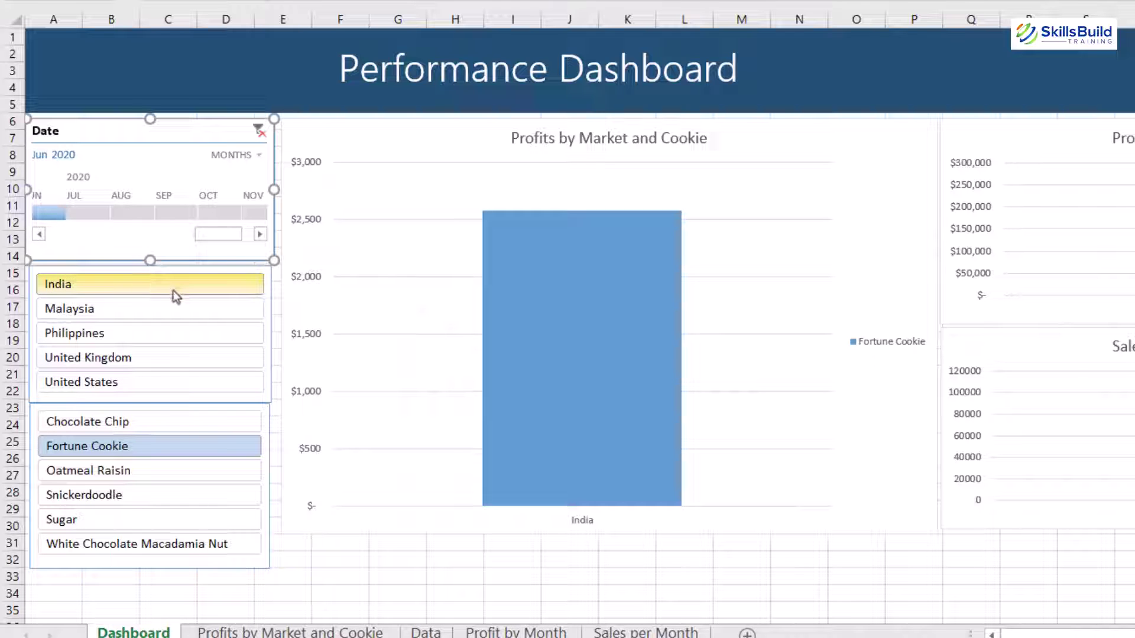
- Drag the timeline's month selection across 2020 to test the filtering
left_click_drag(124, 212, 246, 235)
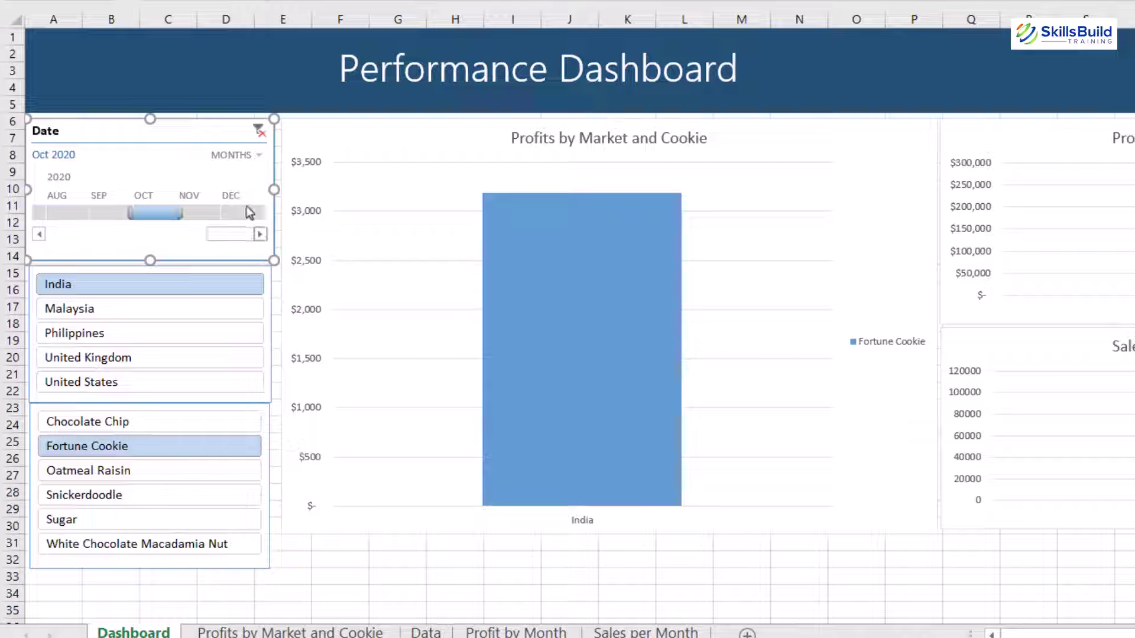
left_click_drag(235, 213, 59, 218)
left_click_drag(244, 236, 320, 217)
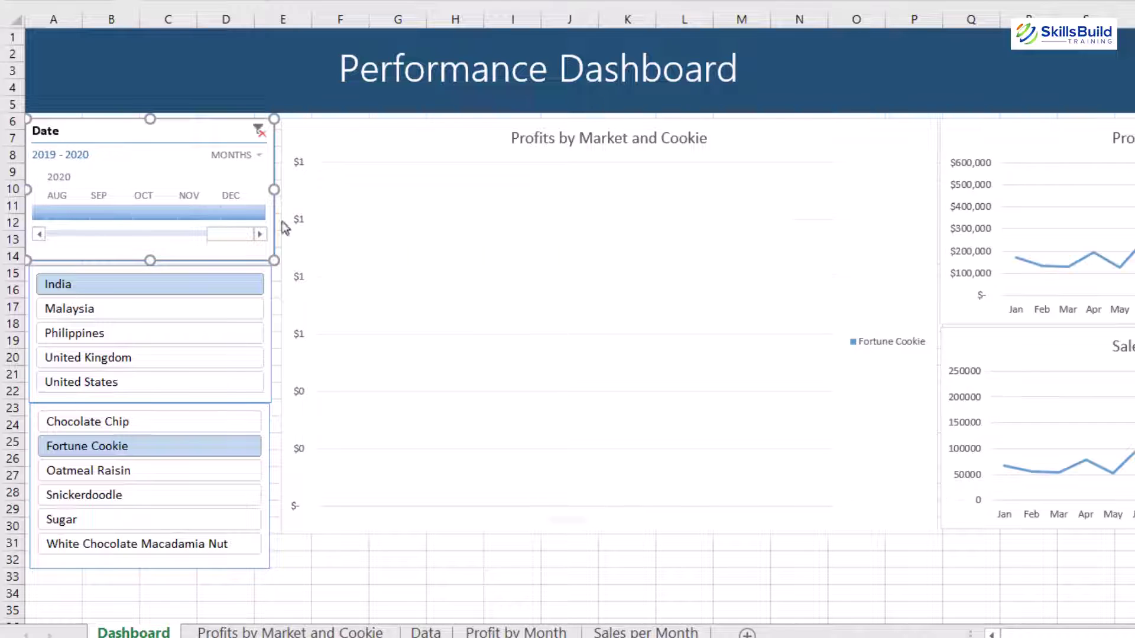
- Connect the Country slicer to the Sales per Month report
left_click(169, 310)
right_click(172, 286)
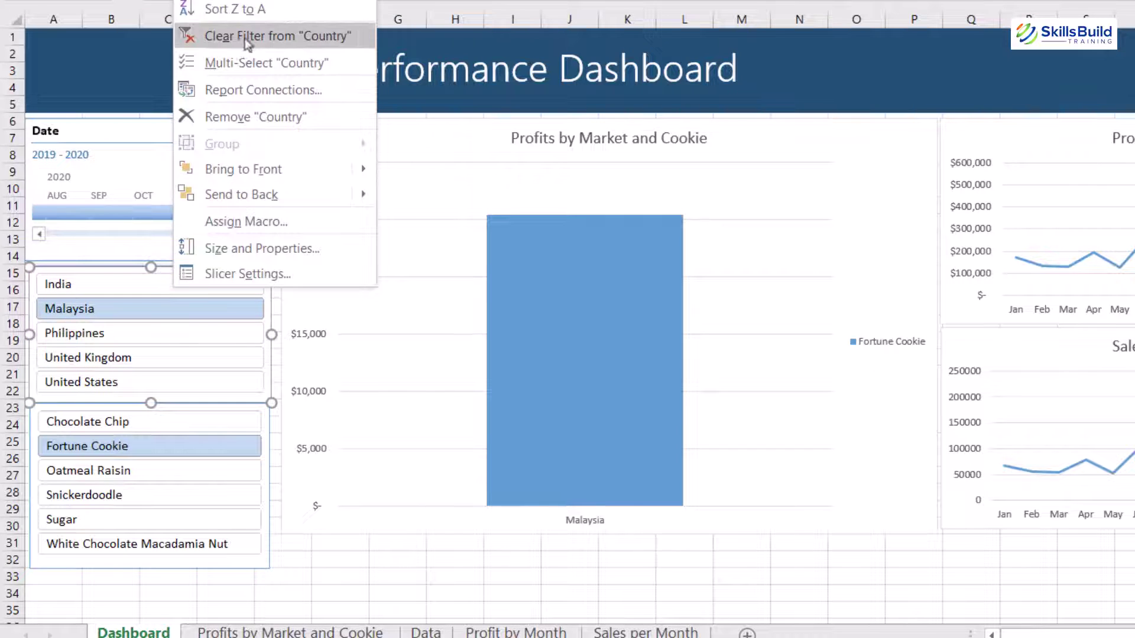
left_click(246, 91)
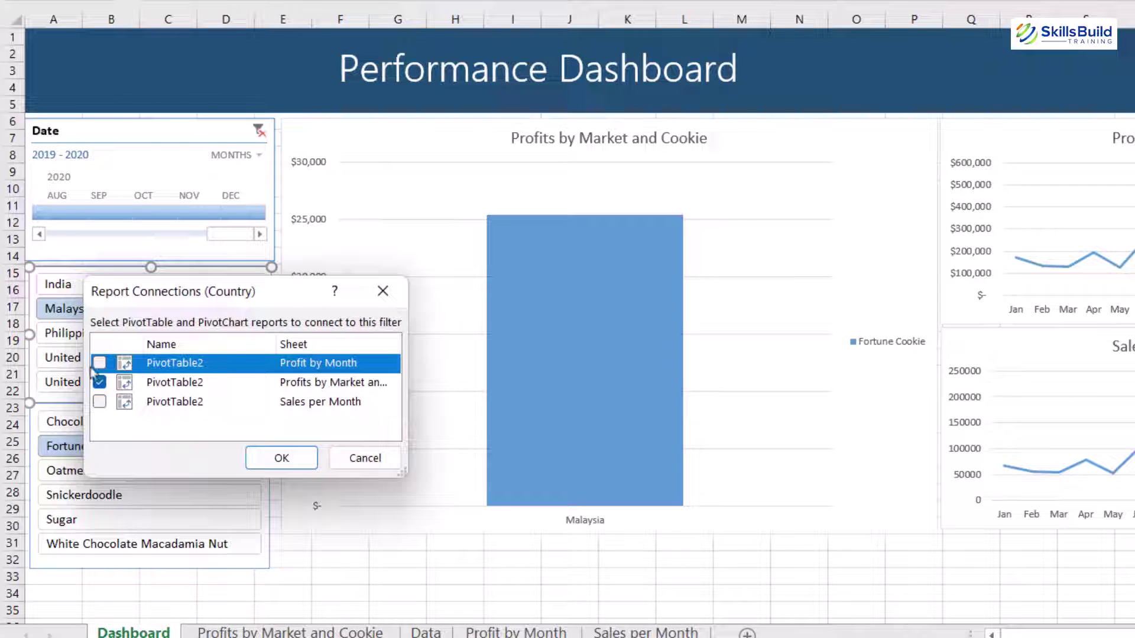
left_click(99, 401)
left_click(279, 459)
- Connect the Product slicer to the Sales per Month report
right_click(233, 467)
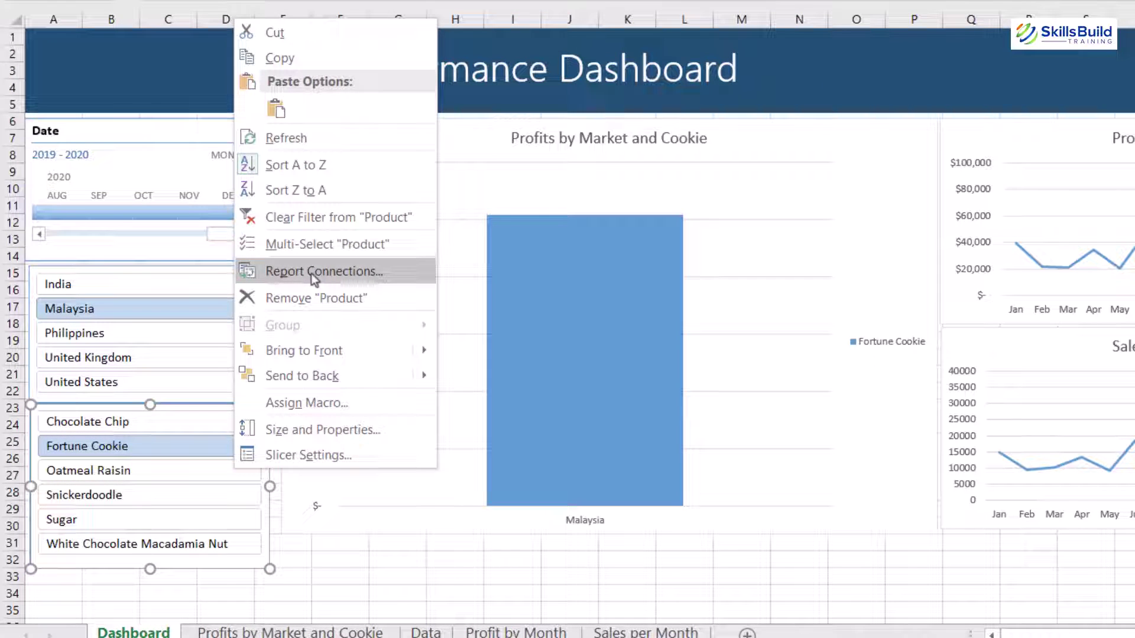
left_click(311, 273)
left_click(99, 398)
left_click(281, 458)
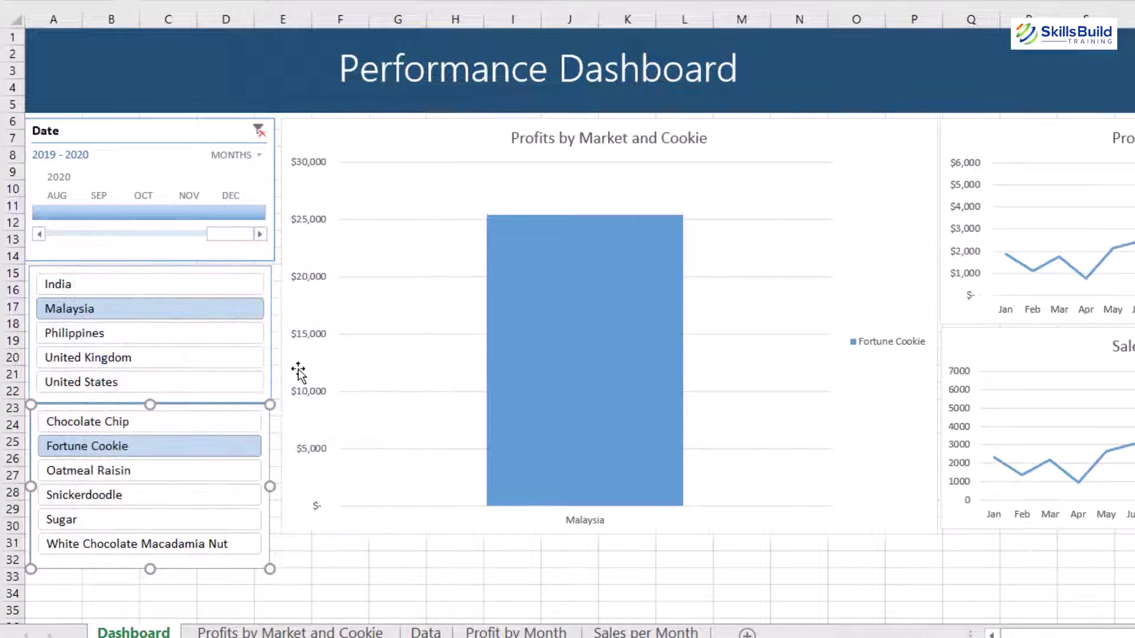
left_click(272, 164)
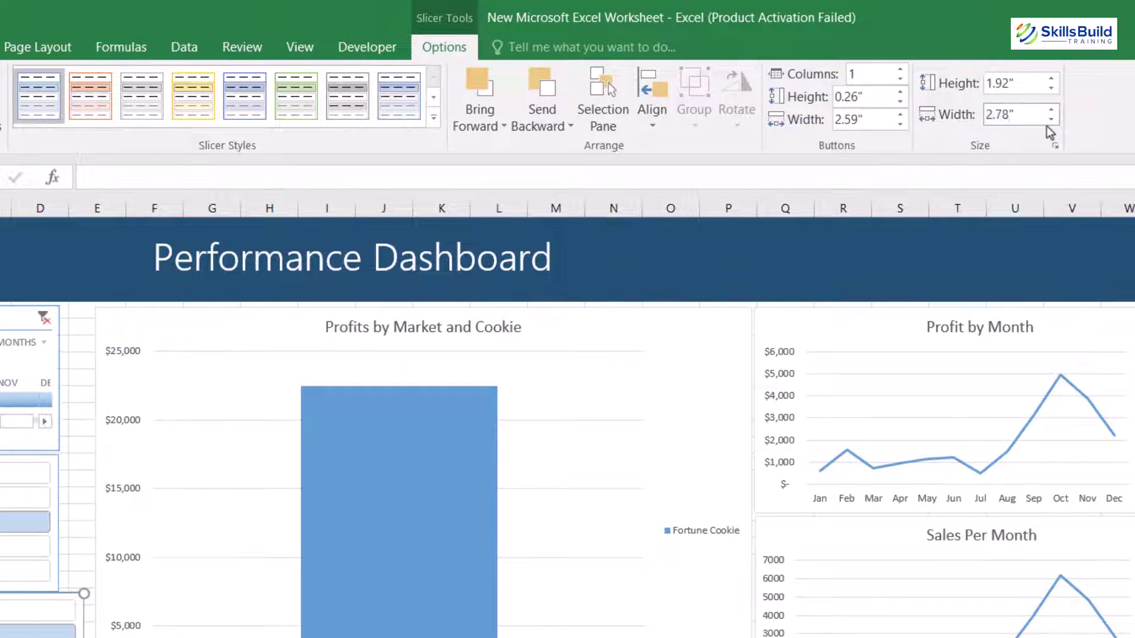
- Set the slicers to 2.5" wide and nudge the Country and Product slicers up
left_click(106, 375)
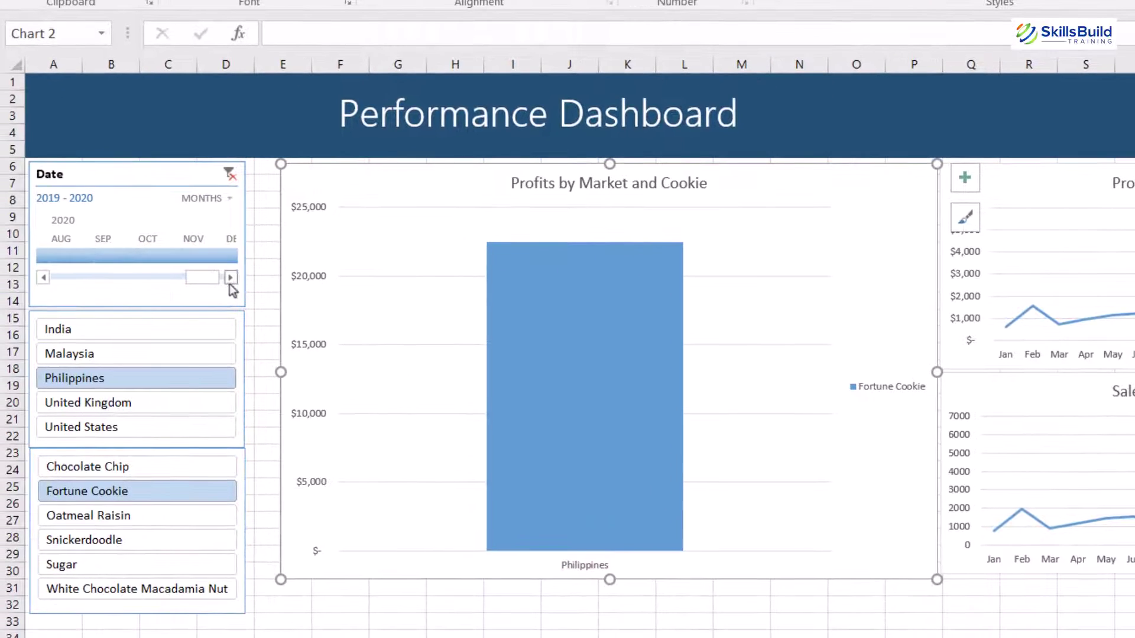
left_click(235, 305)
left_click(237, 319)
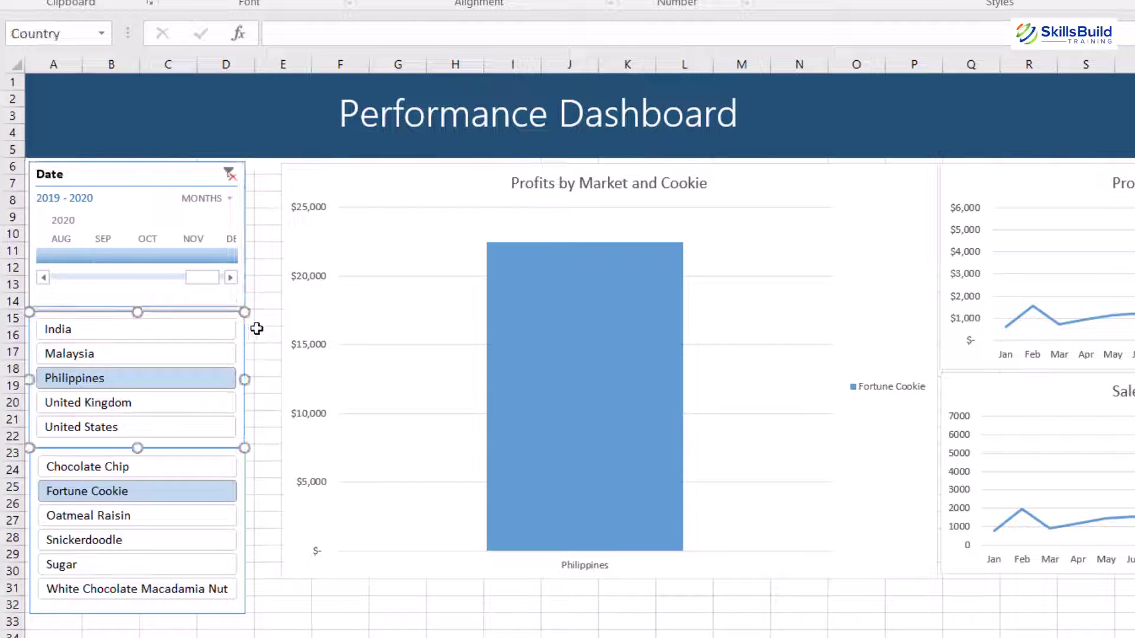
left_click(241, 493, "ctrl")
key("Up")
key("Up")
key("Up")
key("Up")
key("Up")
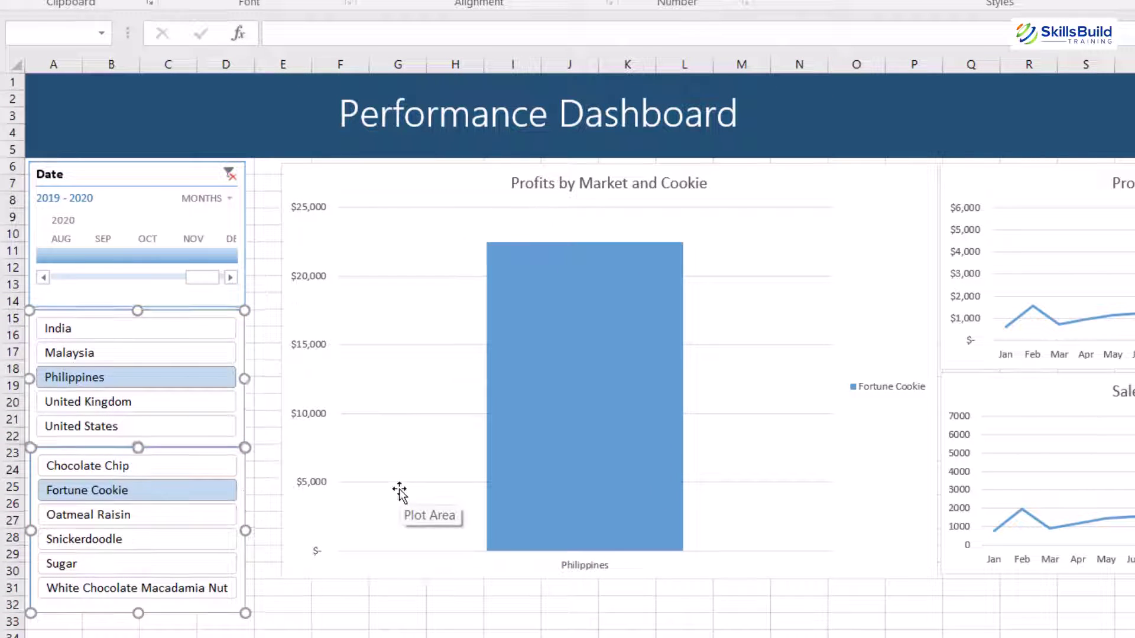
left_click(292, 615)
- Realign the three charts, enlarge the main chart, and clear the Country and Product filters
left_click_drag(419, 185, 387, 184)
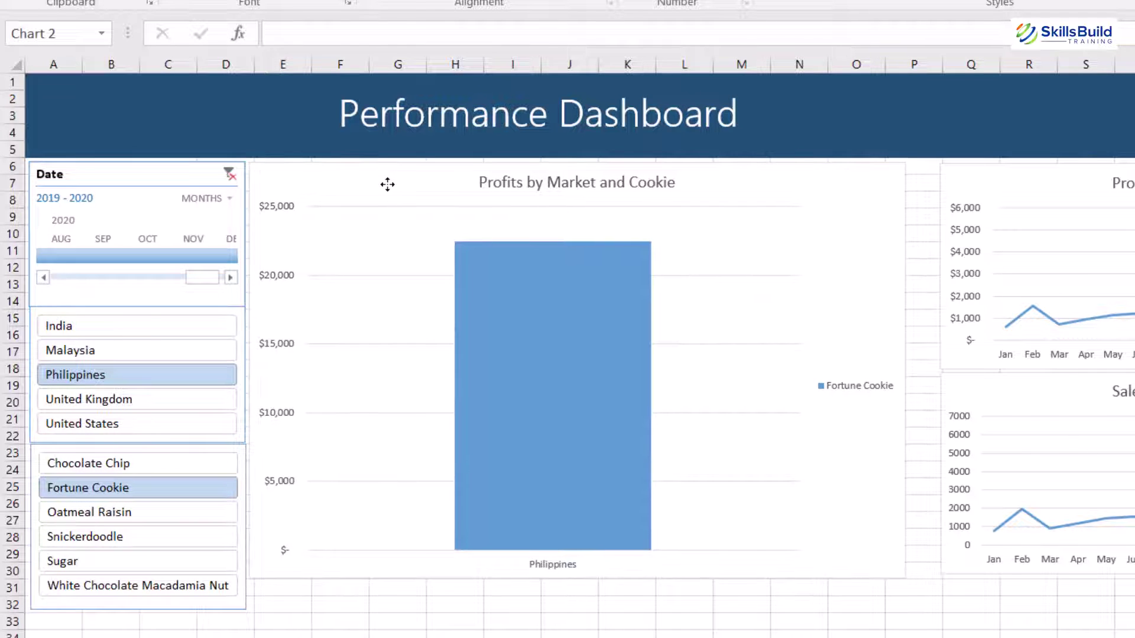
left_click_drag(905, 577, 945, 608)
left_click(1056, 185)
left_click_drag(1036, 184, 1045, 183)
left_click(1023, 401)
left_click_drag(1034, 395, 1042, 394)
left_click(1057, 613)
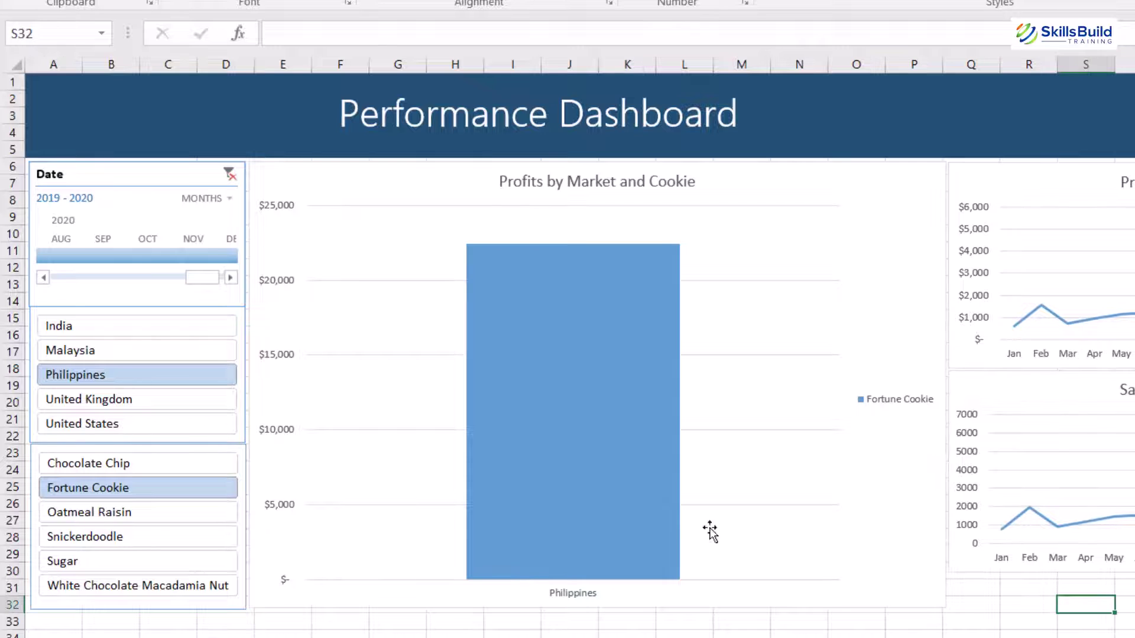
left_click_drag(136, 325, 136, 424)
left_click_drag(136, 463, 136, 561)
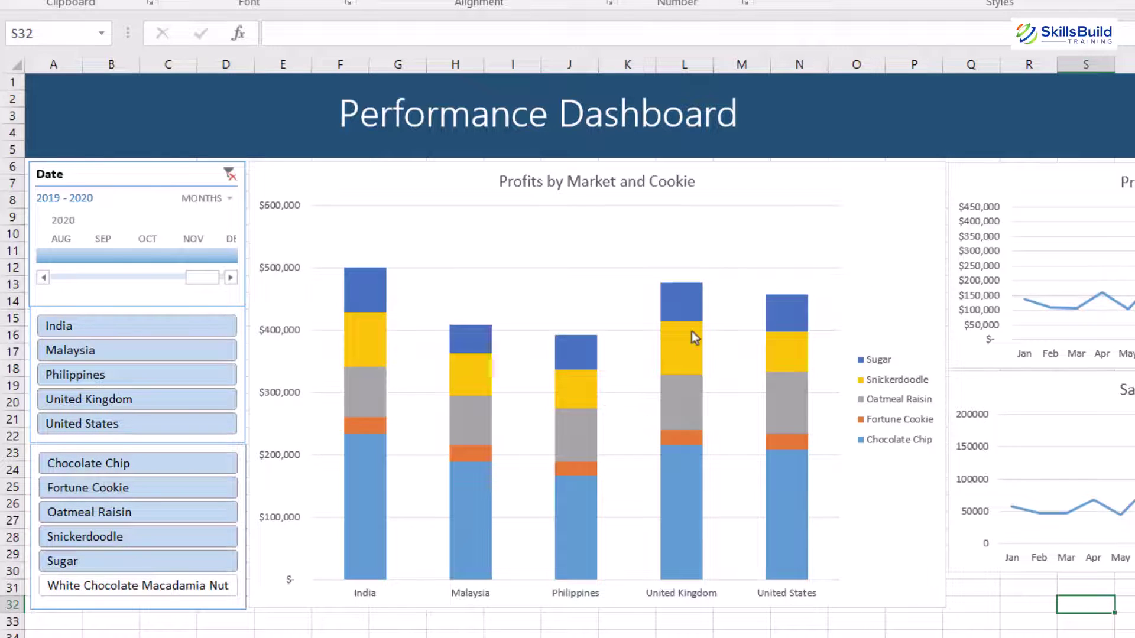
- Apply the Banded workbook theme from Page Layout Themes
left_click(573, 180)
key("Tab")
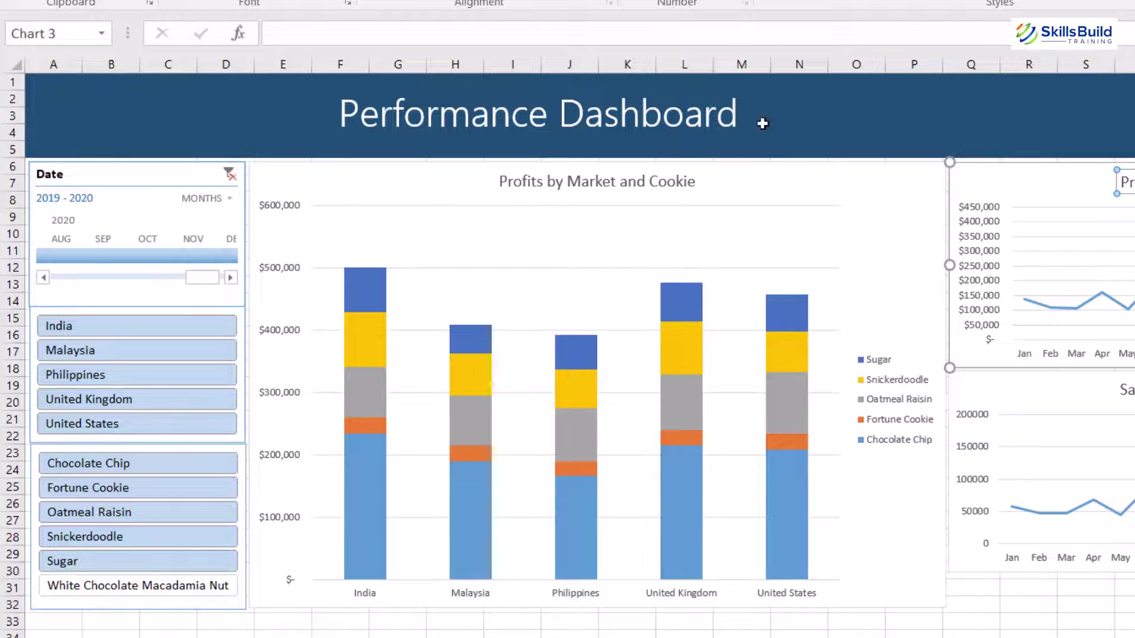
left_click(359, 199)
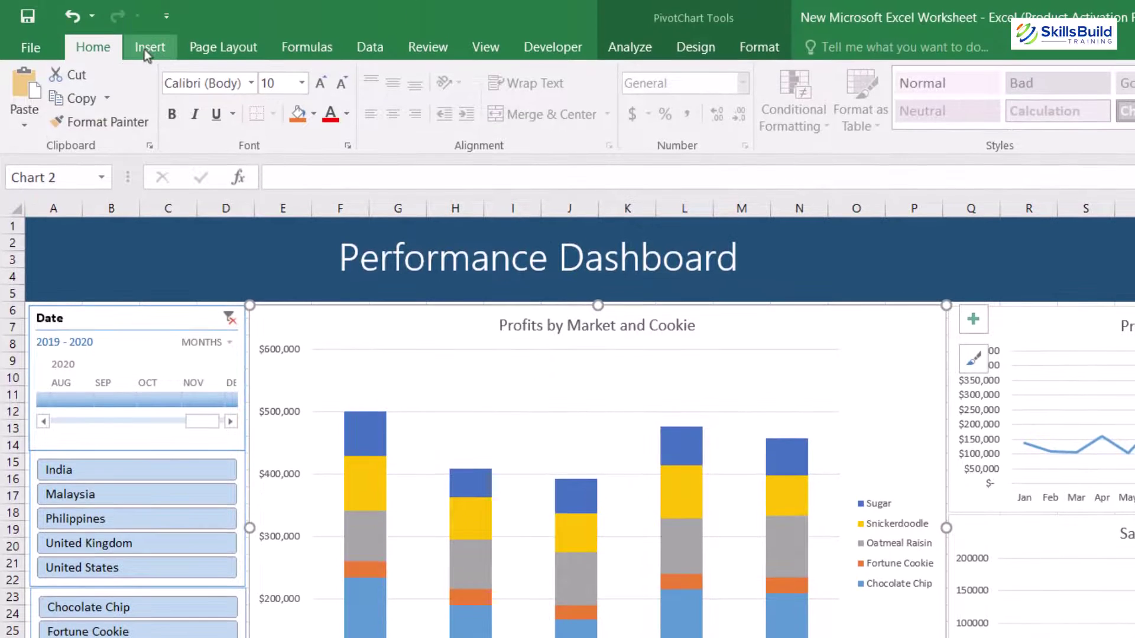
left_click(232, 55)
left_click(27, 88)
left_click(137, 344)
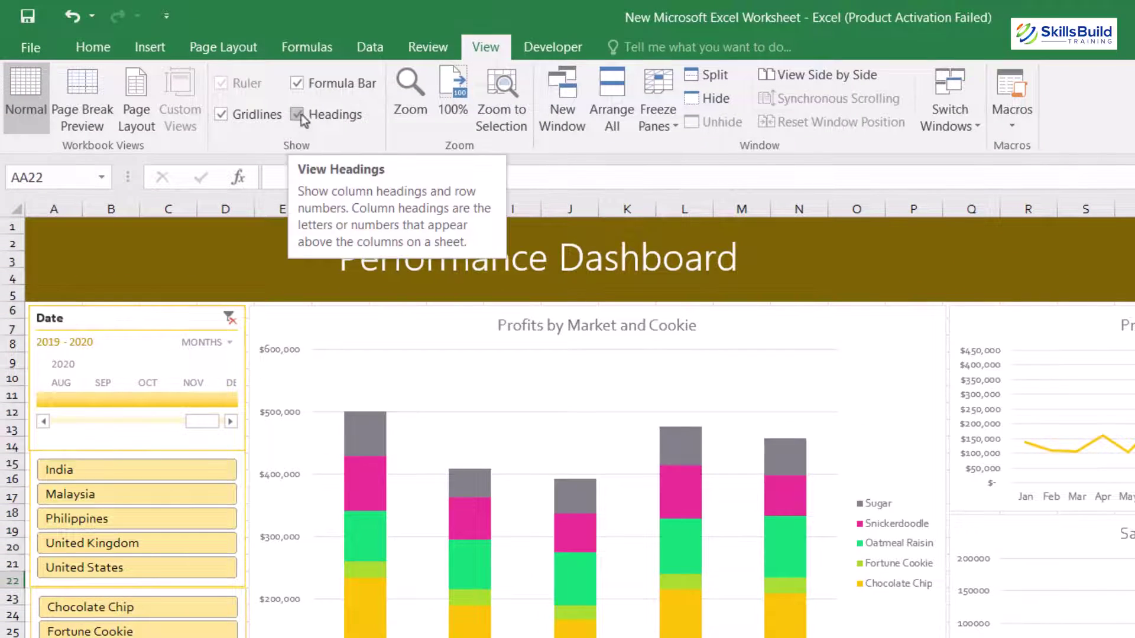
- Hide the formula bar and row and column headings, then filter the charts to Chocolate Chip
left_click(303, 83)
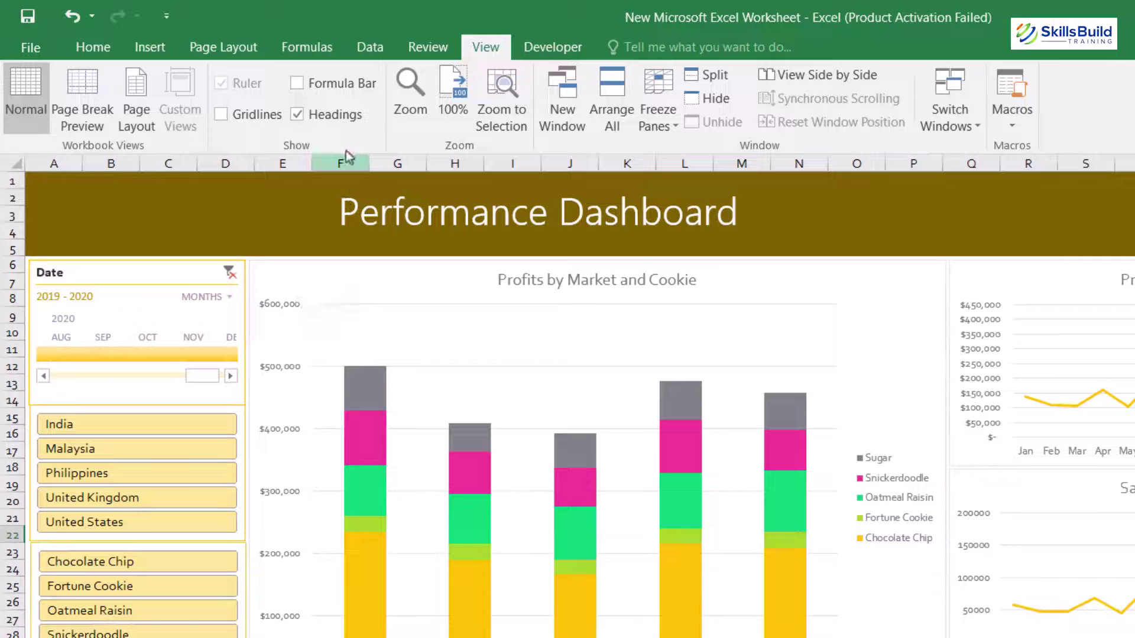
left_click(297, 114)
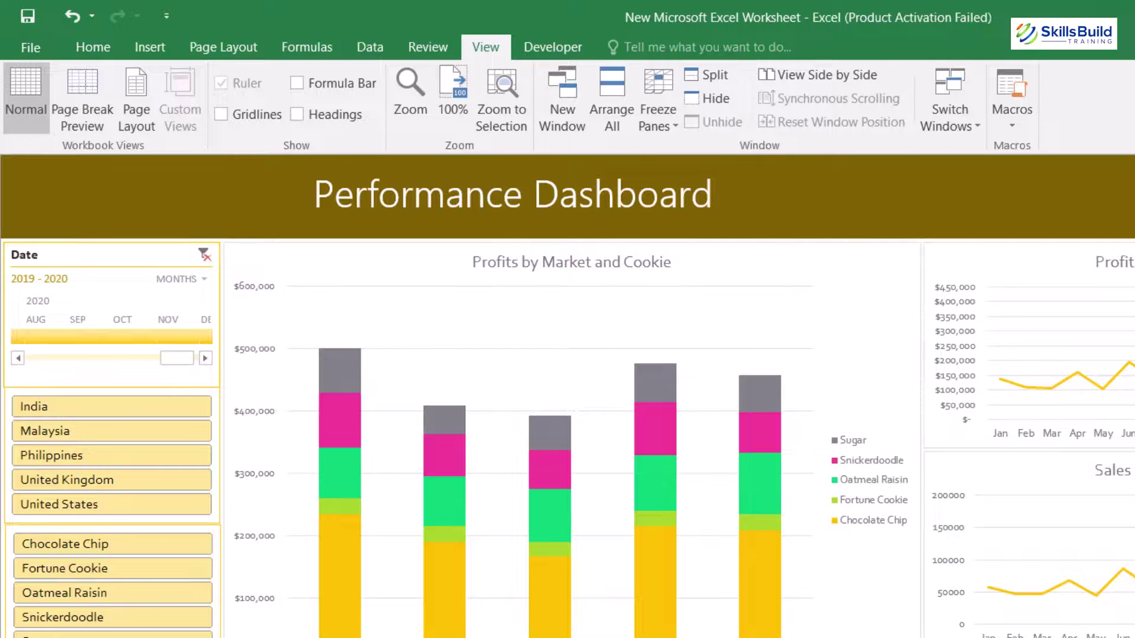
left_click(49, 543)
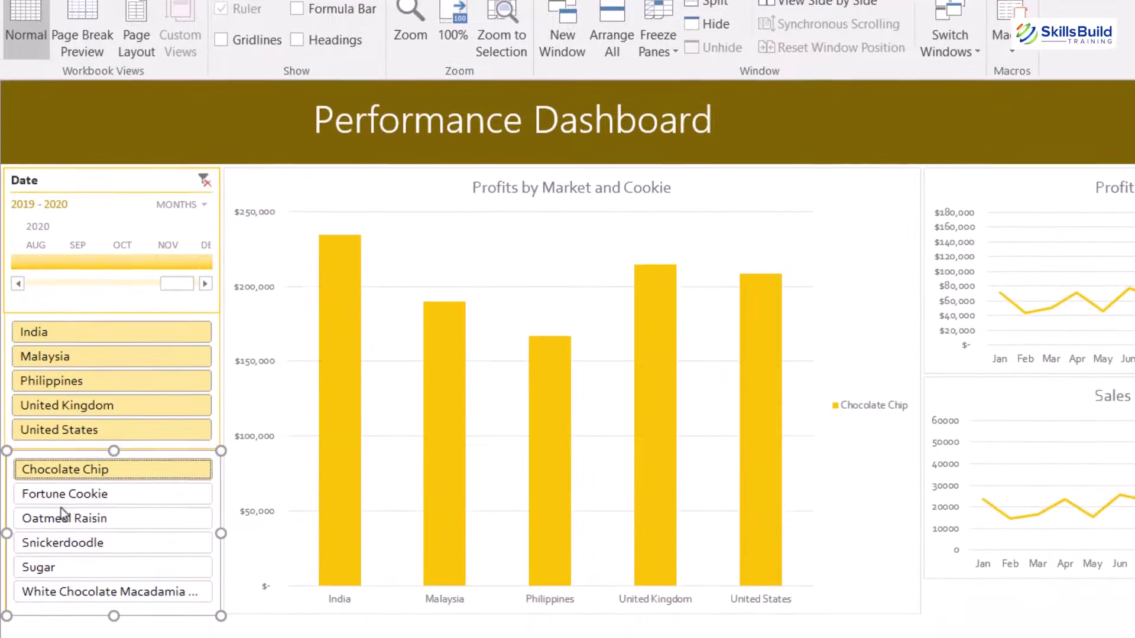
- Test the Product slicer on Oatmeal Raisin, Snickerdoodle and Sugar, then drag-select a range of cookie types
left_click(65, 592, "ctrl")
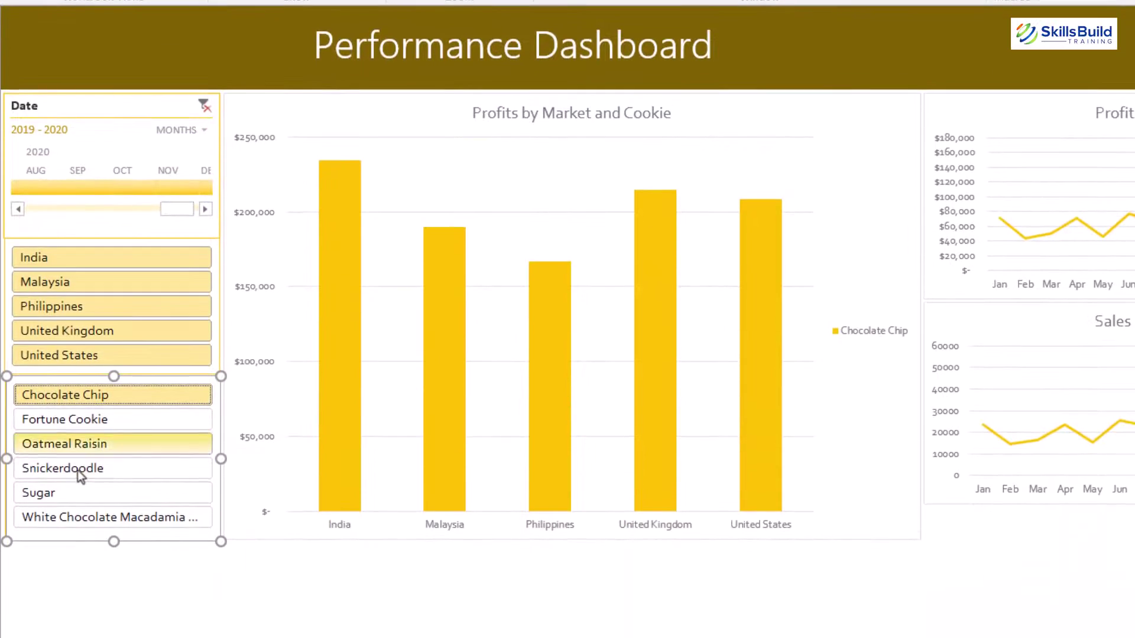
left_click(77, 469)
left_click(86, 495)
left_click_drag(88, 492, 106, 517)
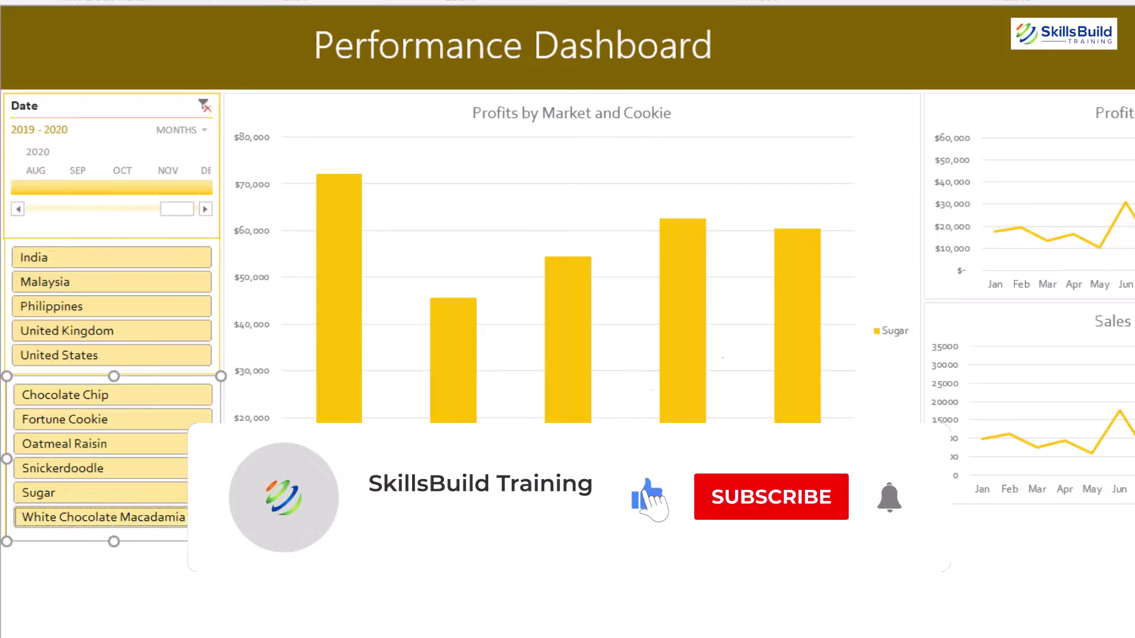